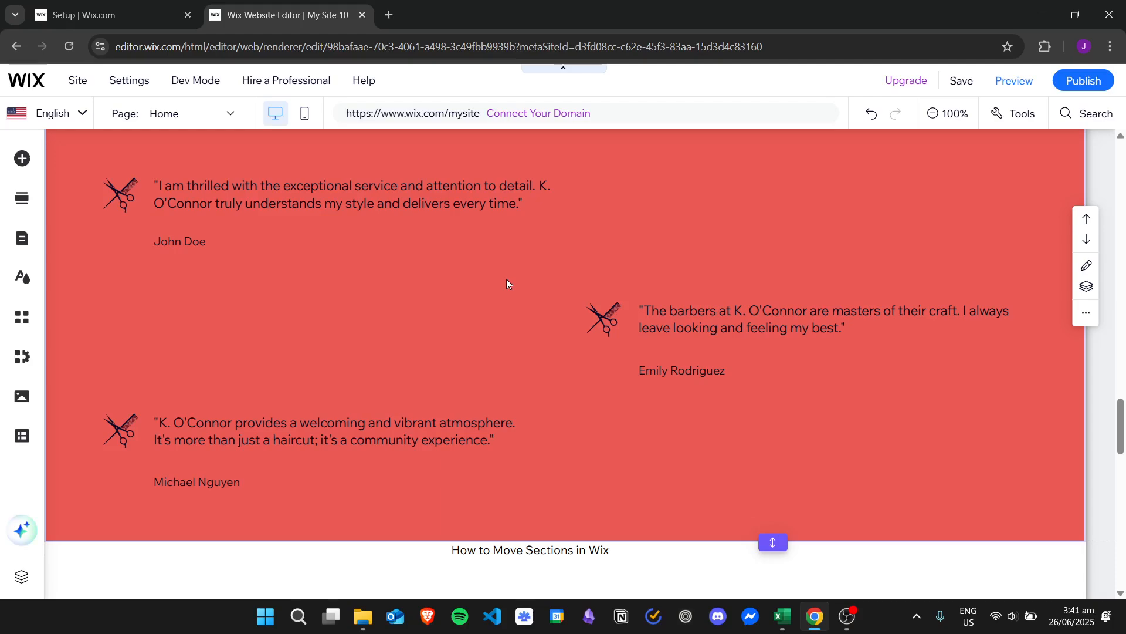
# Step: Switch the Home page to the mobile view and select the smiling man's image above the Beard Sculpting heading
pyautogui.moveTo(1118, 411); pyautogui.dragTo(1114, 153)
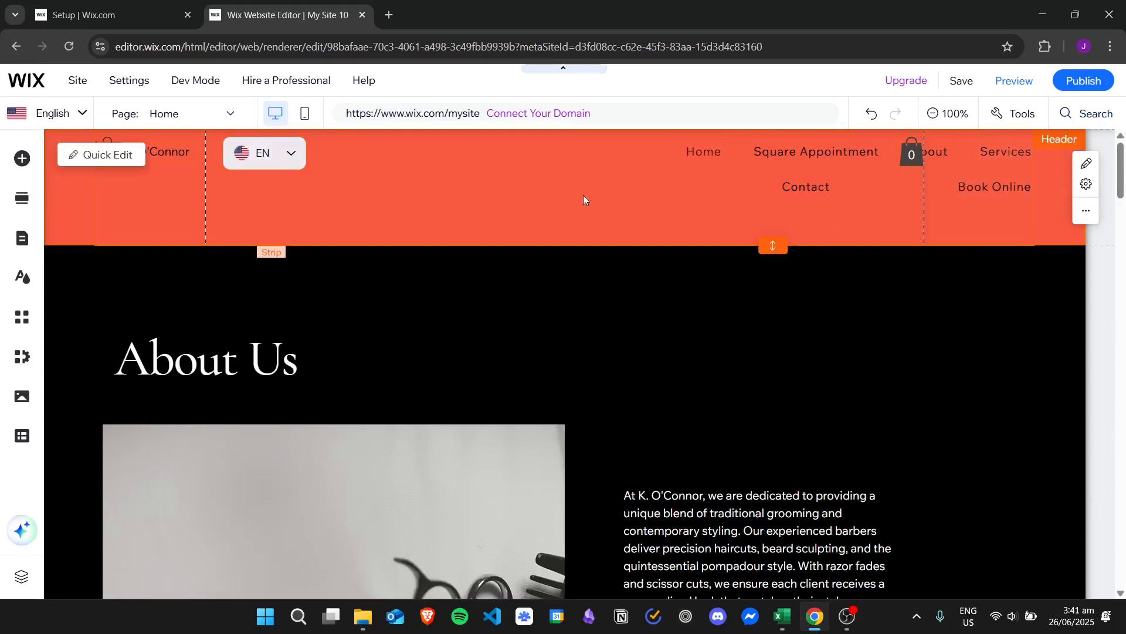
pyautogui.click(306, 115)
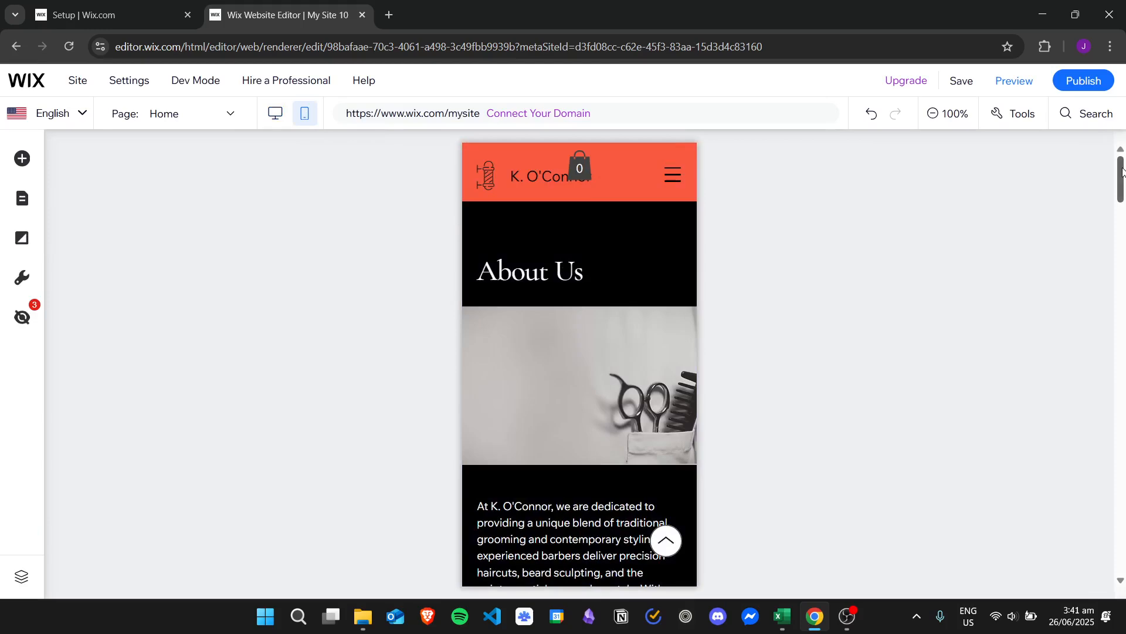
pyautogui.moveTo(1123, 171)
pyautogui.mouseDown()
pyautogui.moveTo(1107, 234)
pyautogui.moveTo(1124, 390)
pyautogui.moveTo(1124, 355)
pyautogui.mouseUp()
pyautogui.click(649, 332)
pyautogui.click(611, 285)
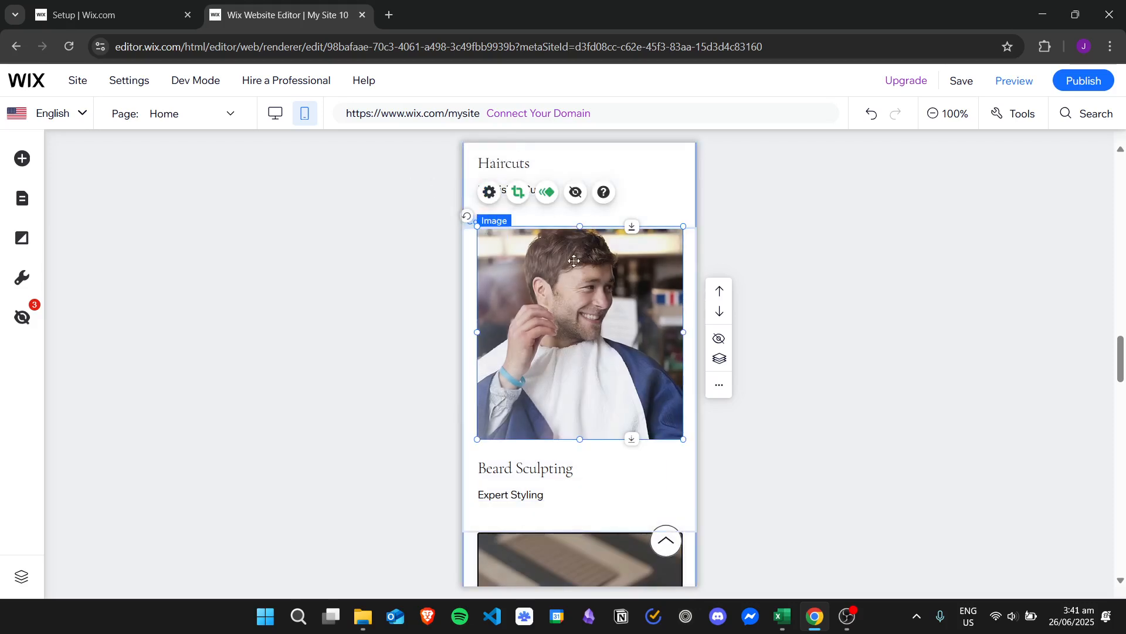
# Step: Examine what can happen when the selected image is clicked in its image settings, keeping Nothing happens
pyautogui.click(490, 193)
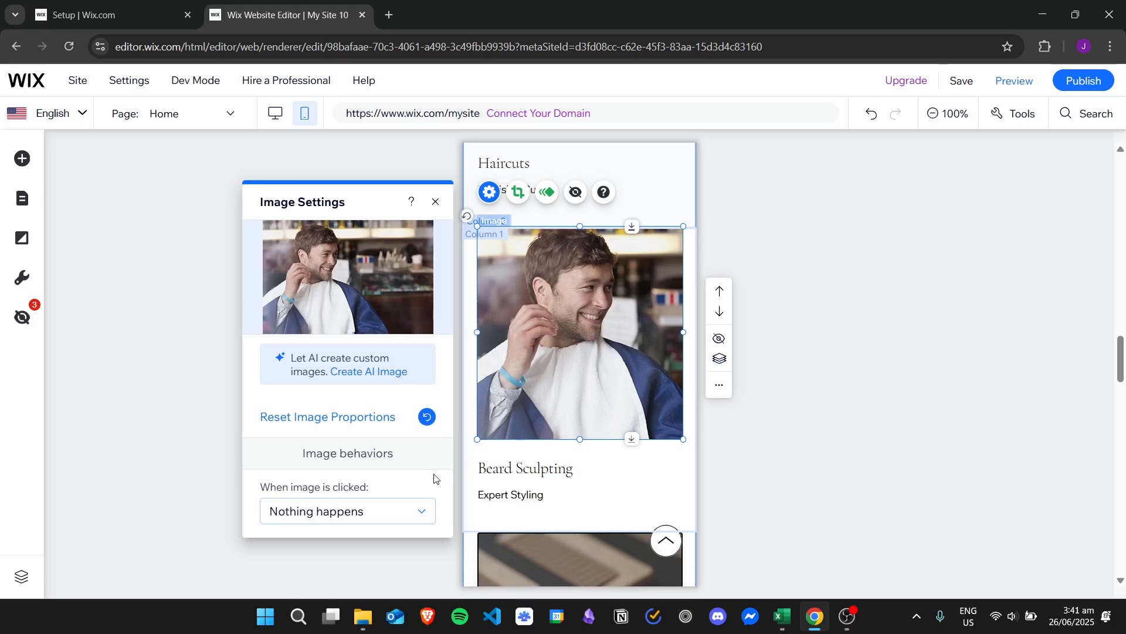
pyautogui.scroll(-1, 384, 524)
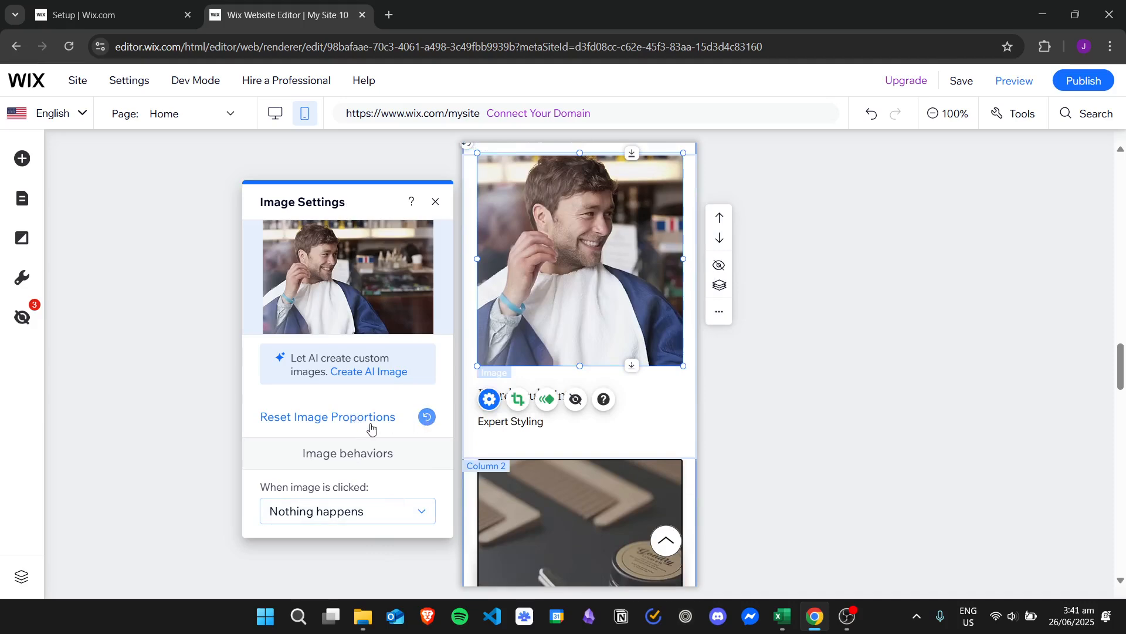
pyautogui.click(385, 511)
pyautogui.click(385, 511)
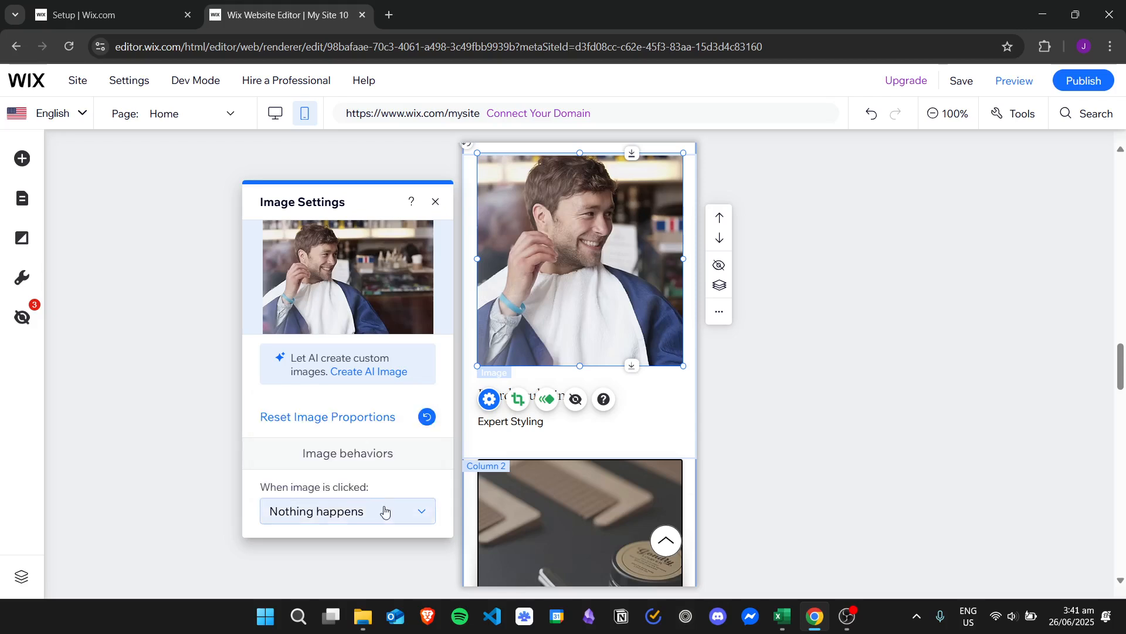
pyautogui.click(388, 515)
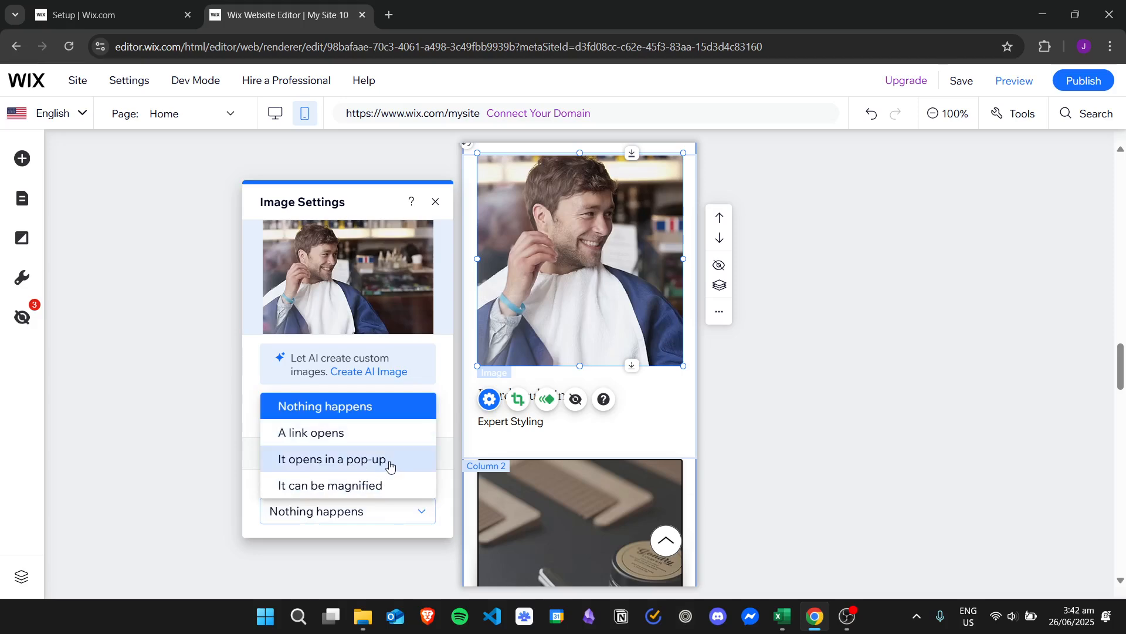
pyautogui.click(403, 517)
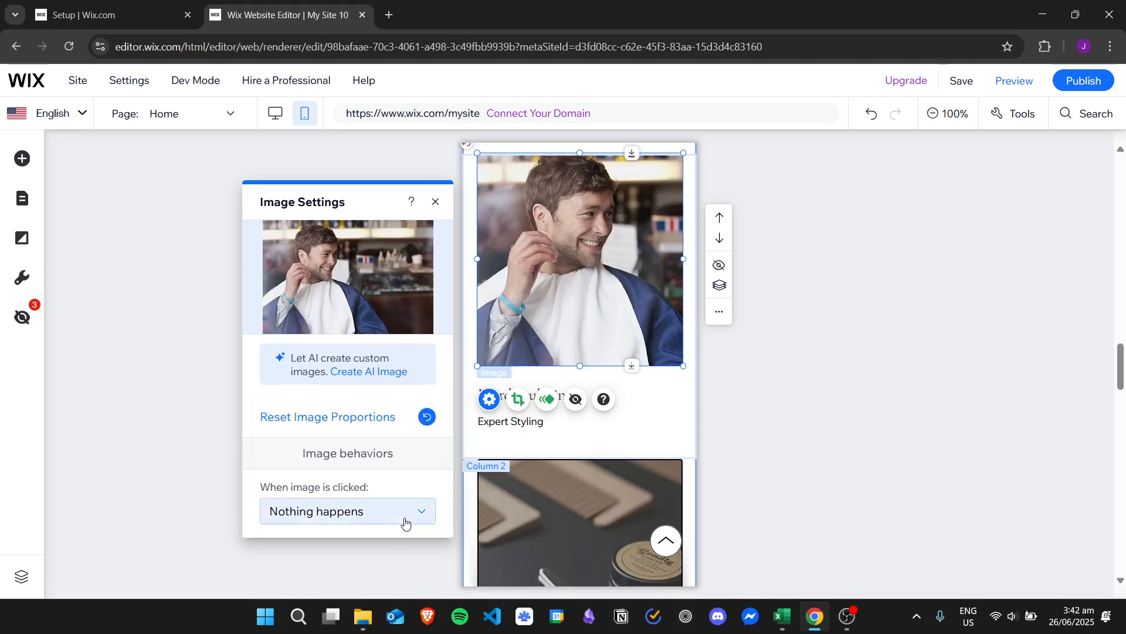
pyautogui.click(434, 203)
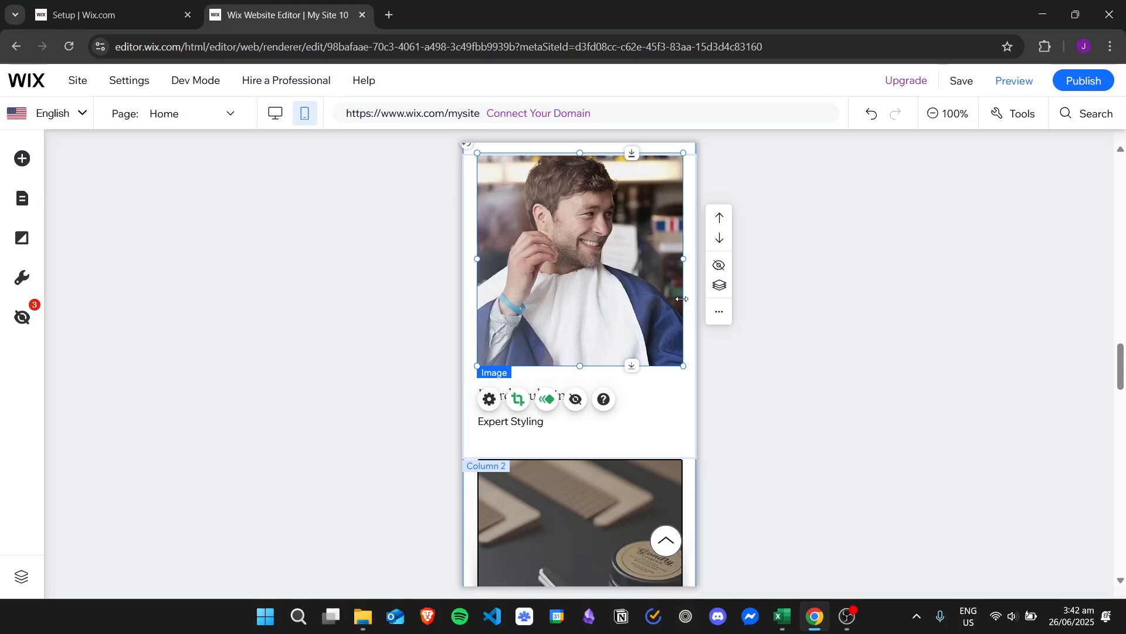
pyautogui.click(827, 397)
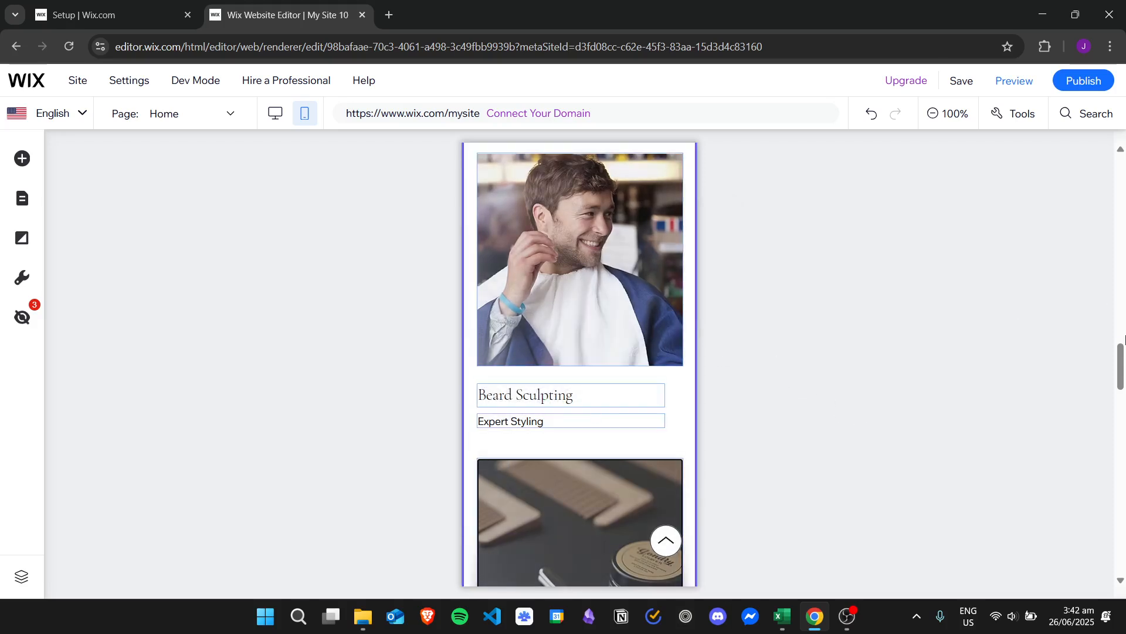
# Step: Move the Beard Sculpting heading up on the mobile page so it sits close against the image above
pyautogui.scroll(-1, 1120, 354)
pyautogui.click(560, 313)
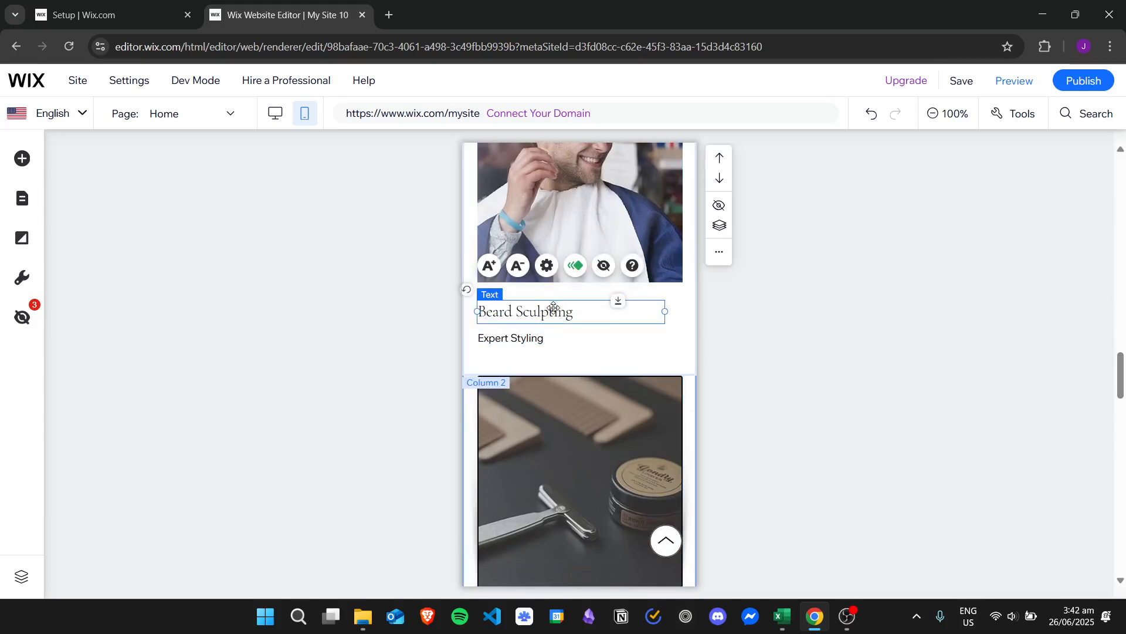
pyautogui.moveTo(569, 320)
pyautogui.mouseDown()
pyautogui.moveTo(528, 322)
pyautogui.moveTo(542, 298)
pyautogui.mouseUp()
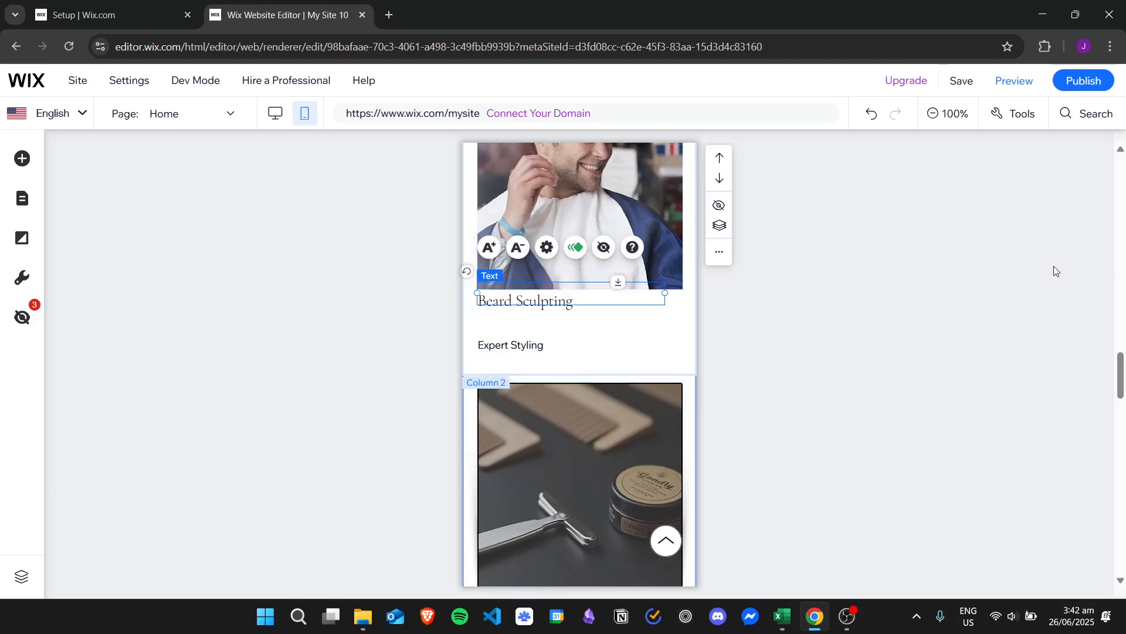
pyautogui.click(909, 282)
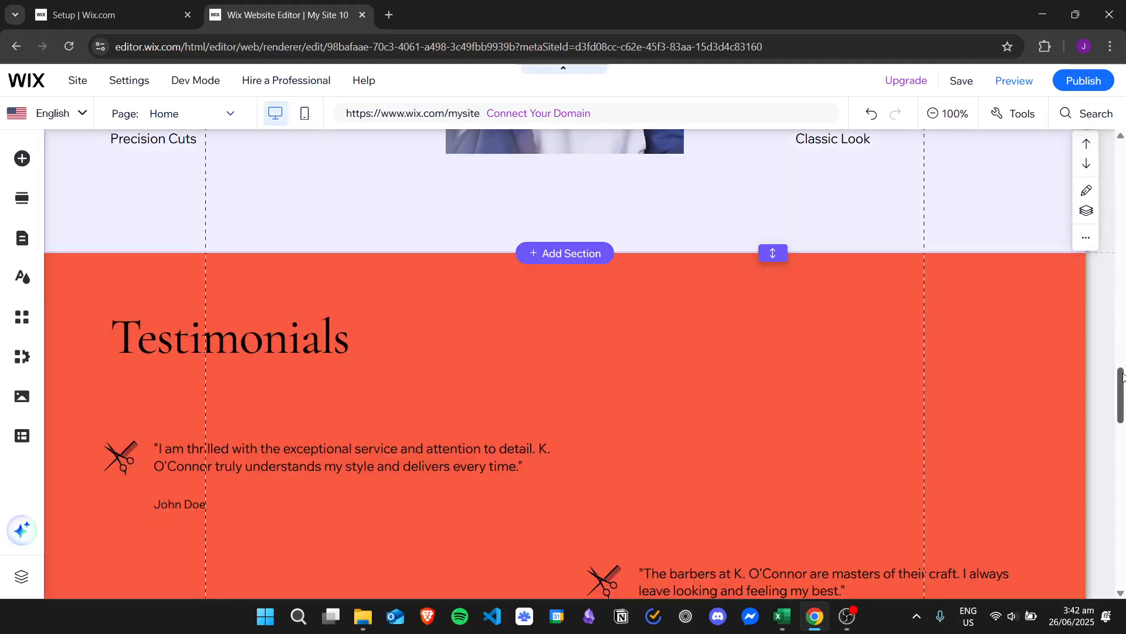
# Step: Check the Beard Sculpting layout in the desktop view, and return to the mobile view
pyautogui.moveTo(1123, 376); pyautogui.dragTo(1123, 332)
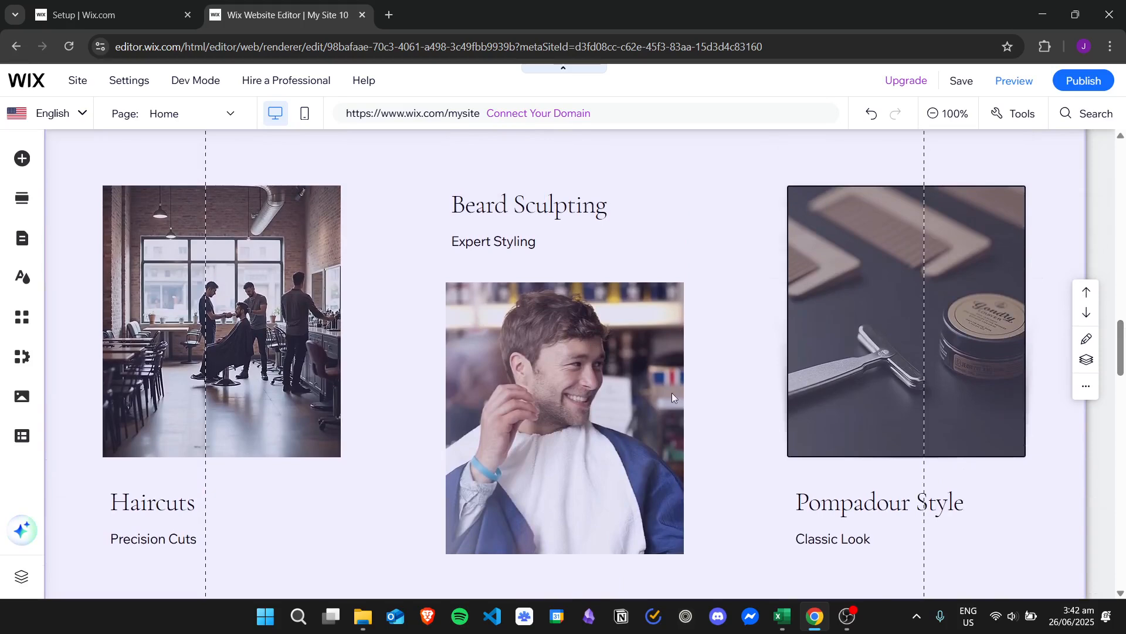
pyautogui.moveTo(1122, 343); pyautogui.dragTo(1123, 350)
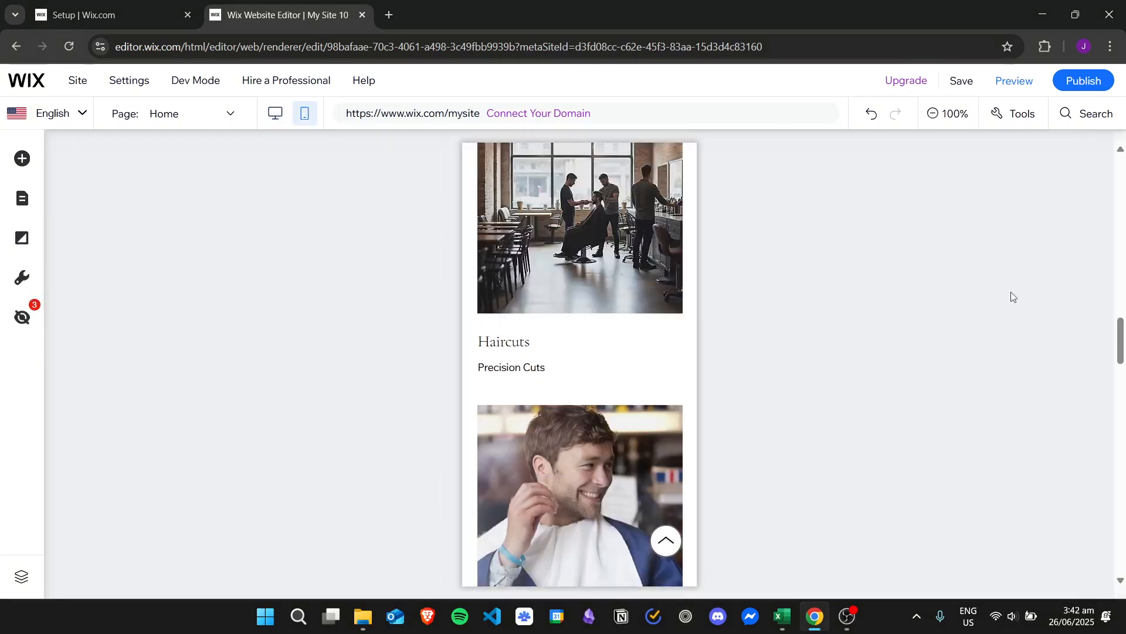
# Step: Move the Beard Sculpting heading down on the mobile page to just above the Expert Styling text
pyautogui.moveTo(1123, 326); pyautogui.dragTo(1123, 356)
pyautogui.moveTo(541, 370); pyautogui.dragTo(545, 392)
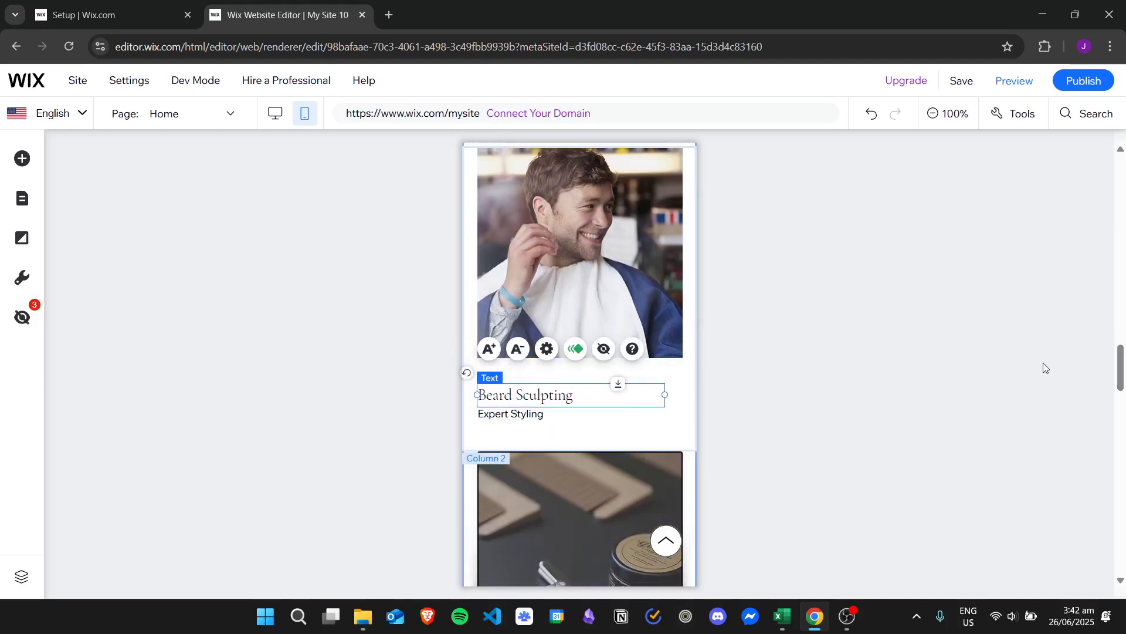
pyautogui.click(1005, 368)
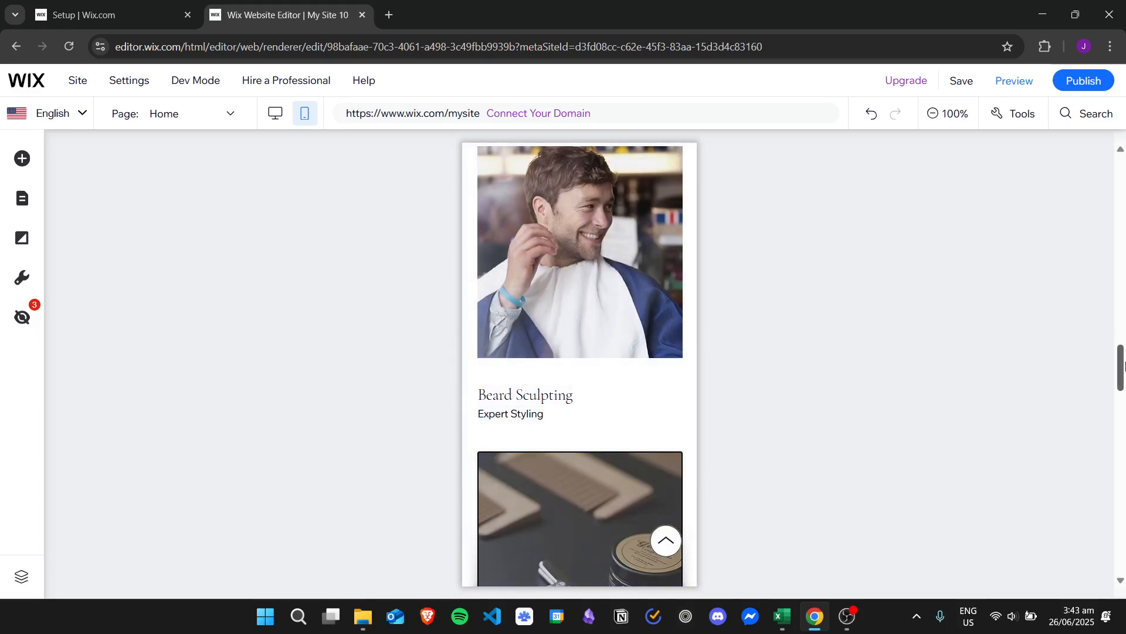
# Step: Set the mobile font size of the Beard Sculpting heading to 23px
pyautogui.moveTo(1119, 350)
pyautogui.mouseDown()
pyautogui.moveTo(1123, 453)
pyautogui.moveTo(1123, 377)
pyautogui.mouseUp()
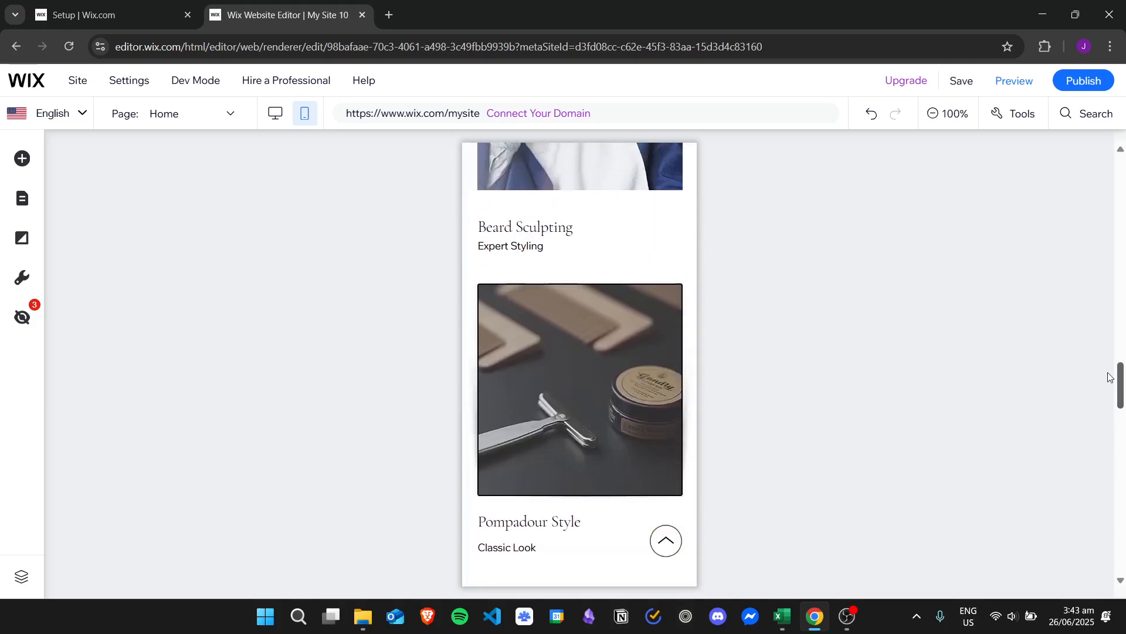
pyautogui.click(540, 232)
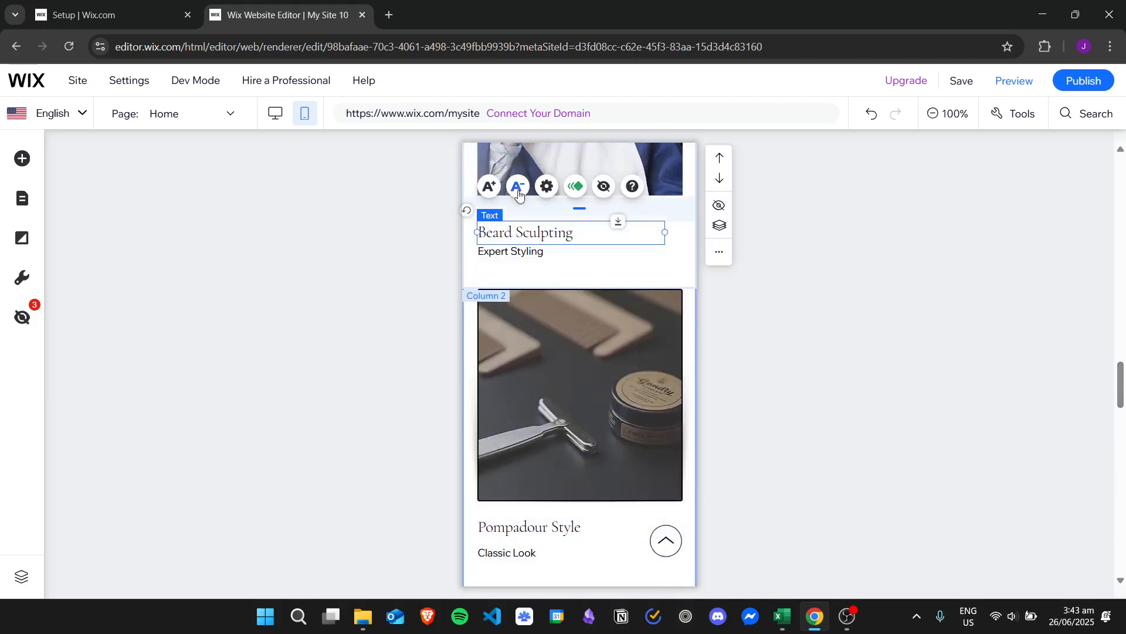
pyautogui.click(494, 187)
pyautogui.click(493, 186)
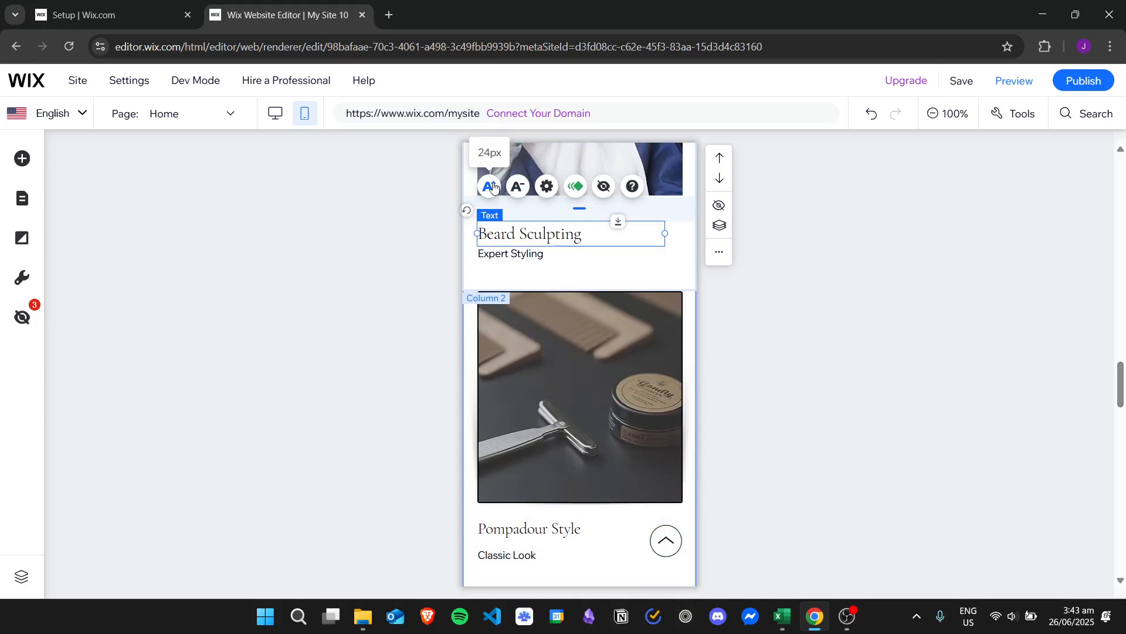
pyautogui.click(494, 186)
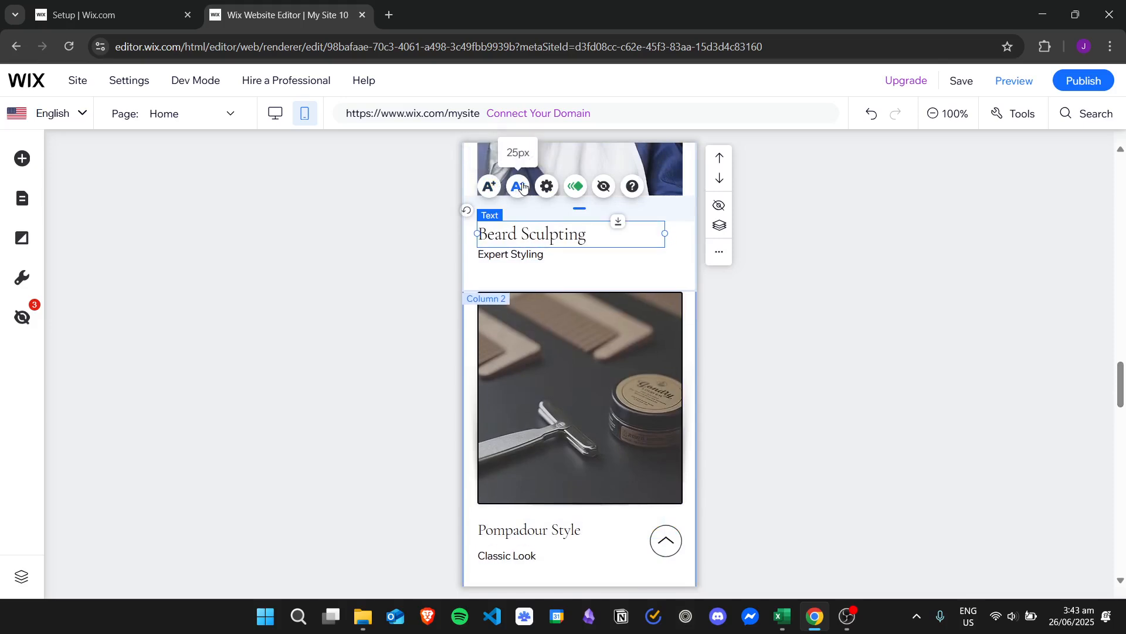
pyautogui.click(517, 186)
pyautogui.click(517, 186)
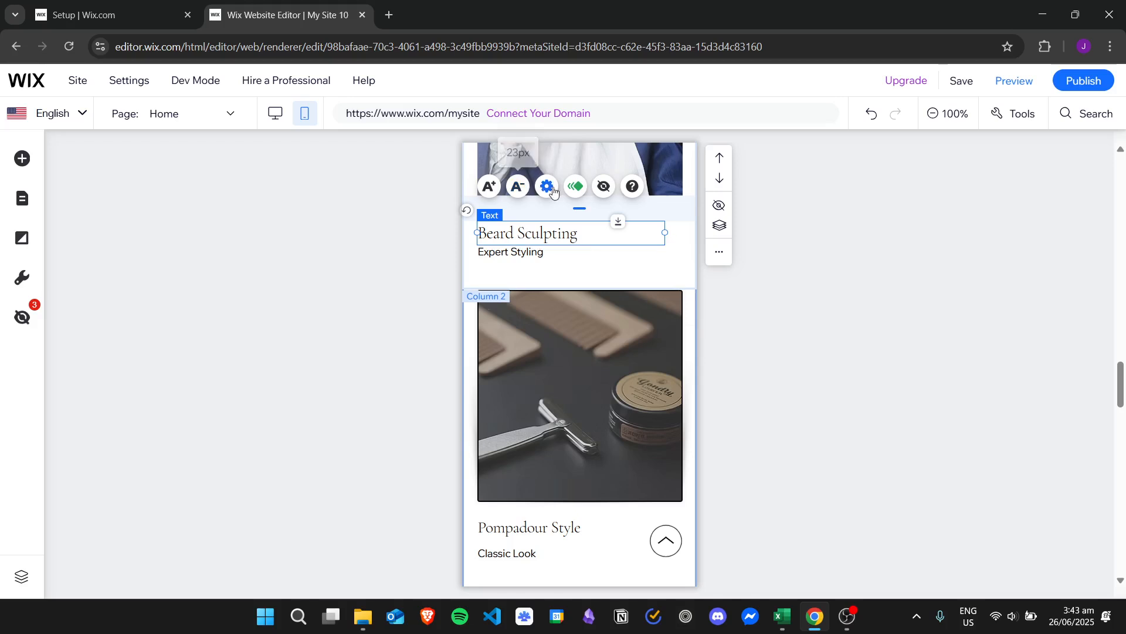
# Step: Hide the Beard Sculpting heading on mobile and show it again from the hidden elements list
pyautogui.click(604, 187)
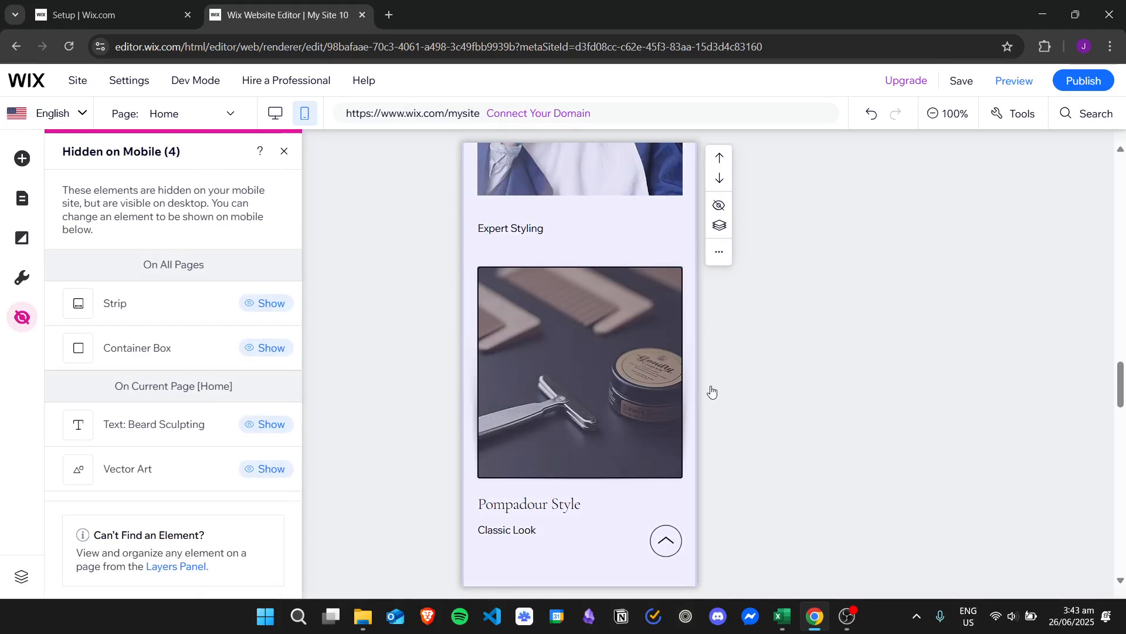
pyautogui.click(270, 425)
pyautogui.click(653, 222)
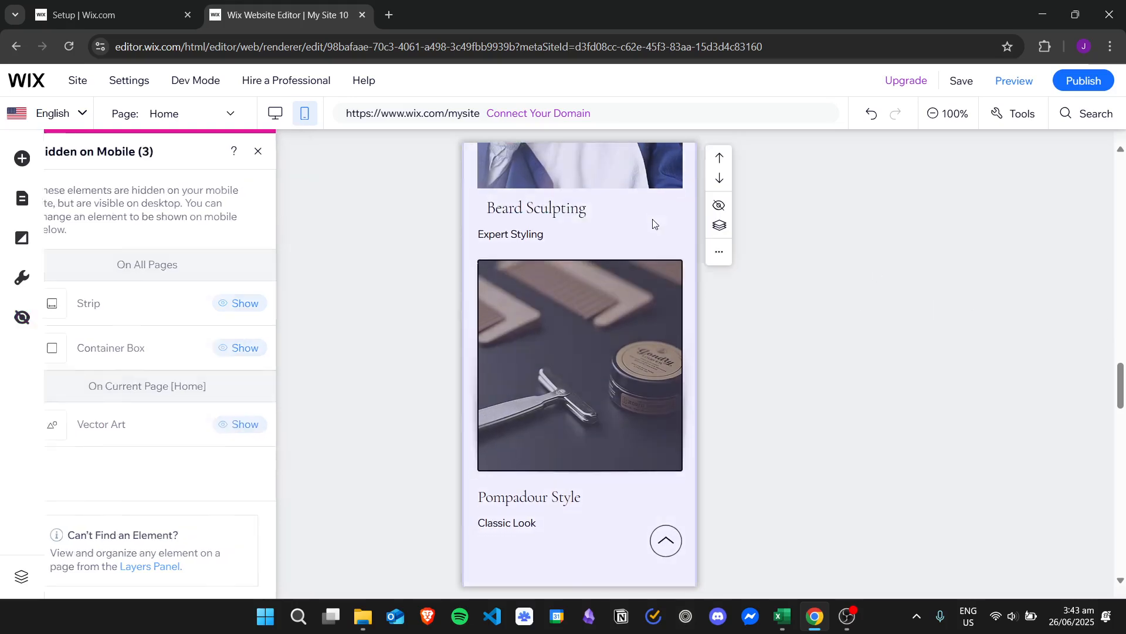
# Step: Nudge the restored Beard Sculpting heading slightly beneath its image
pyautogui.moveTo(584, 194); pyautogui.dragTo(577, 200)
pyautogui.click(990, 313)
# Step: Apply the Shutters entrance animation to the Pompadour Style image on mobile
pyautogui.scroll(-2, 1114, 381)
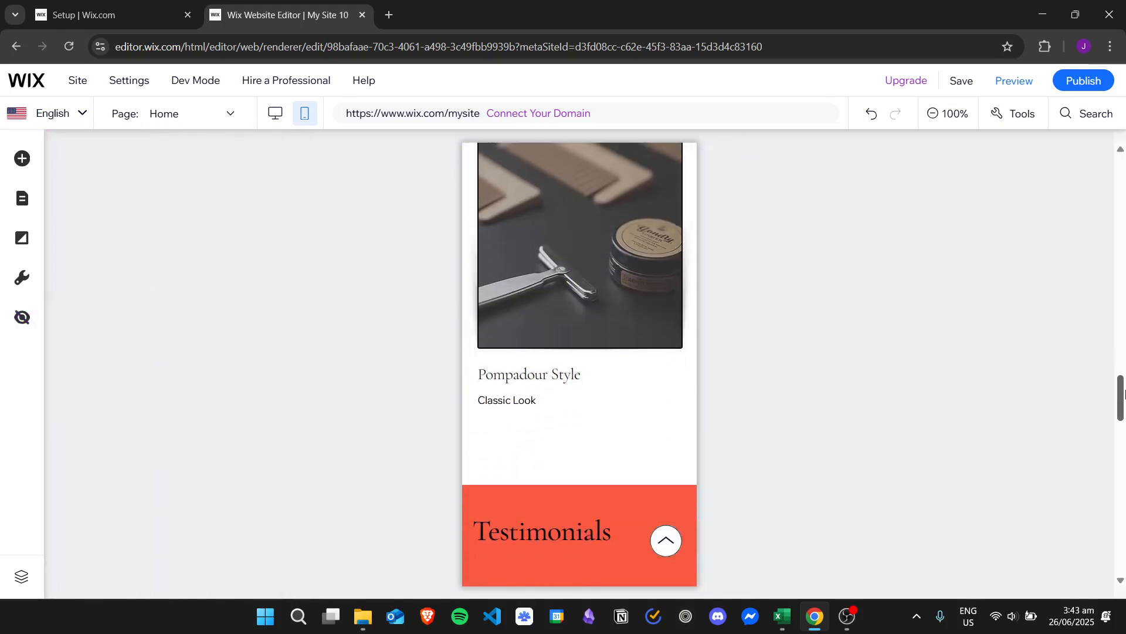
pyautogui.click(599, 255)
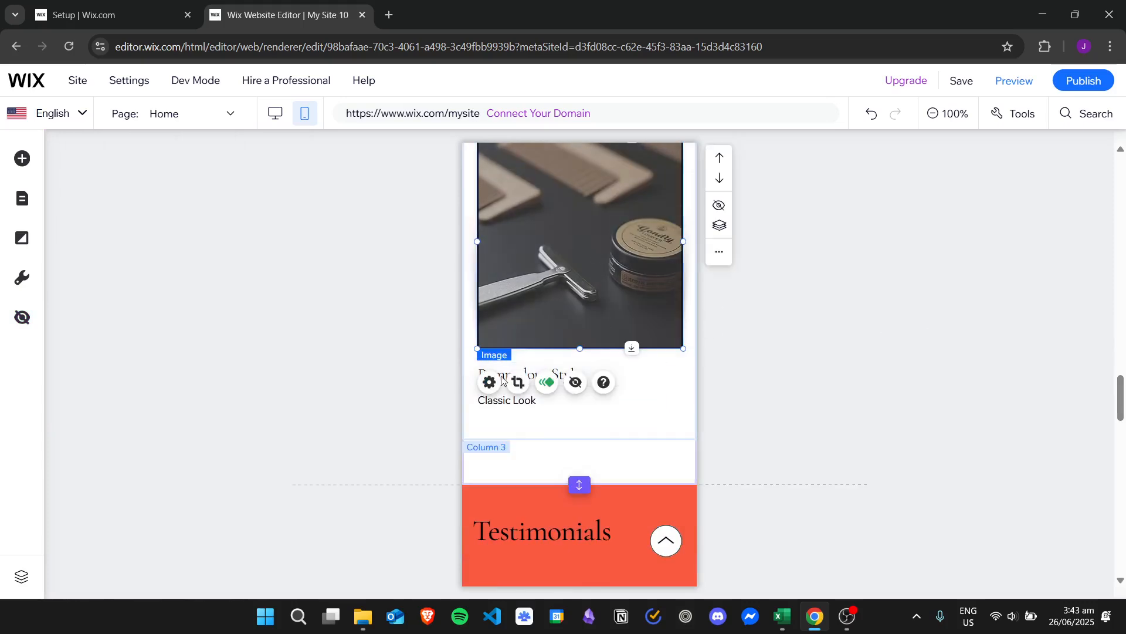
pyautogui.click(547, 384)
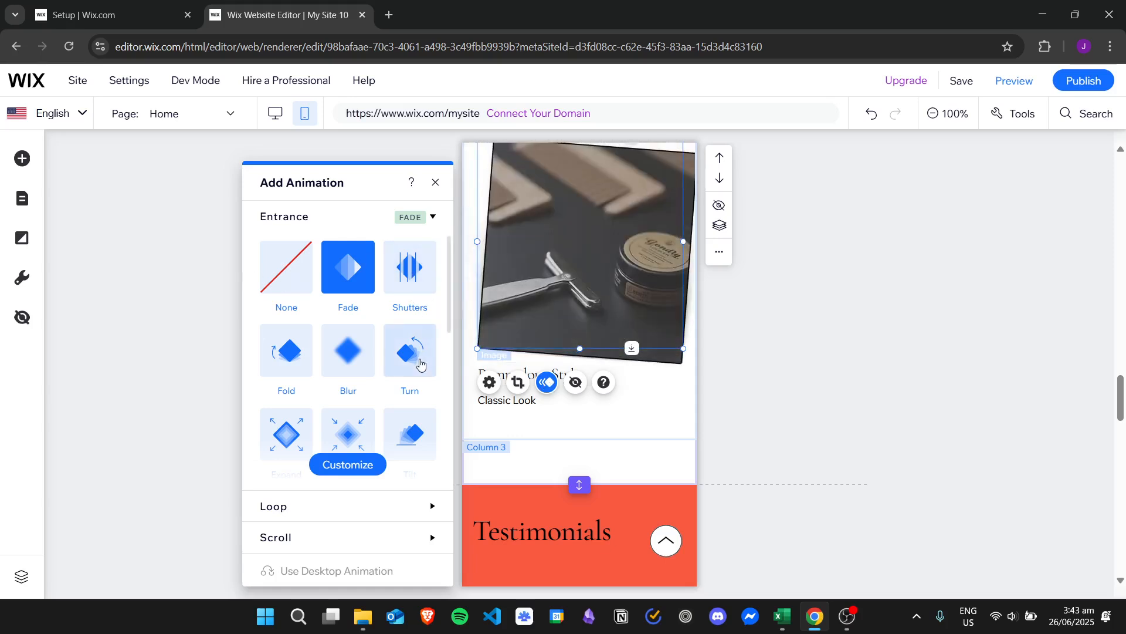
pyautogui.click(399, 258)
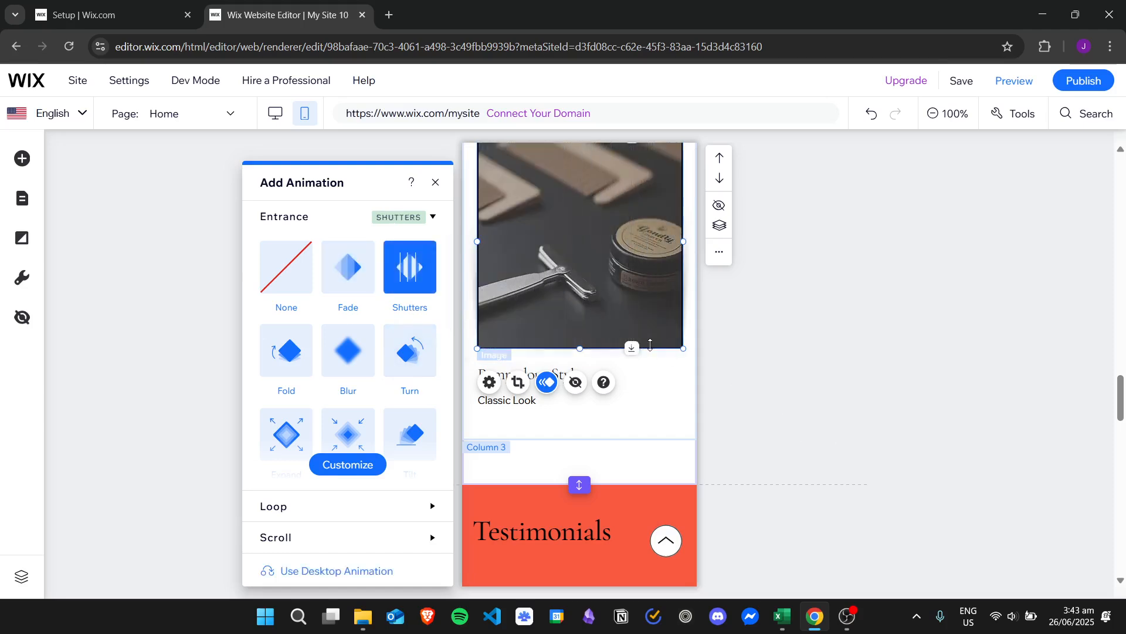
pyautogui.click(873, 359)
# Step: Start cropping the Pompadour Style image and zoom it in slightly within the crop frame
pyautogui.click(519, 328)
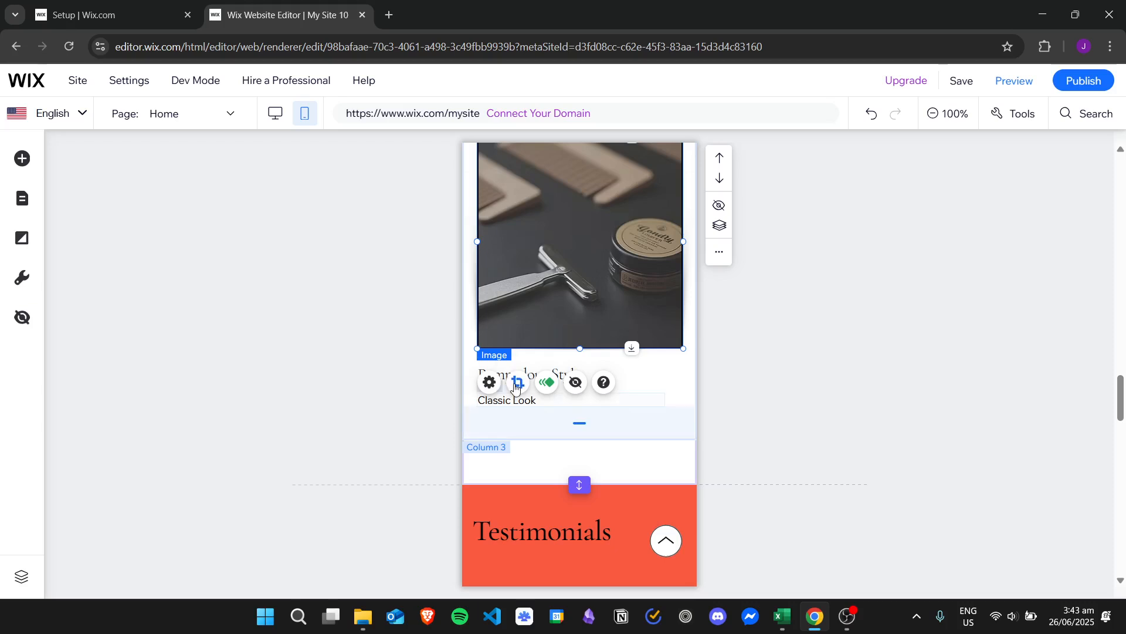
pyautogui.click(515, 383)
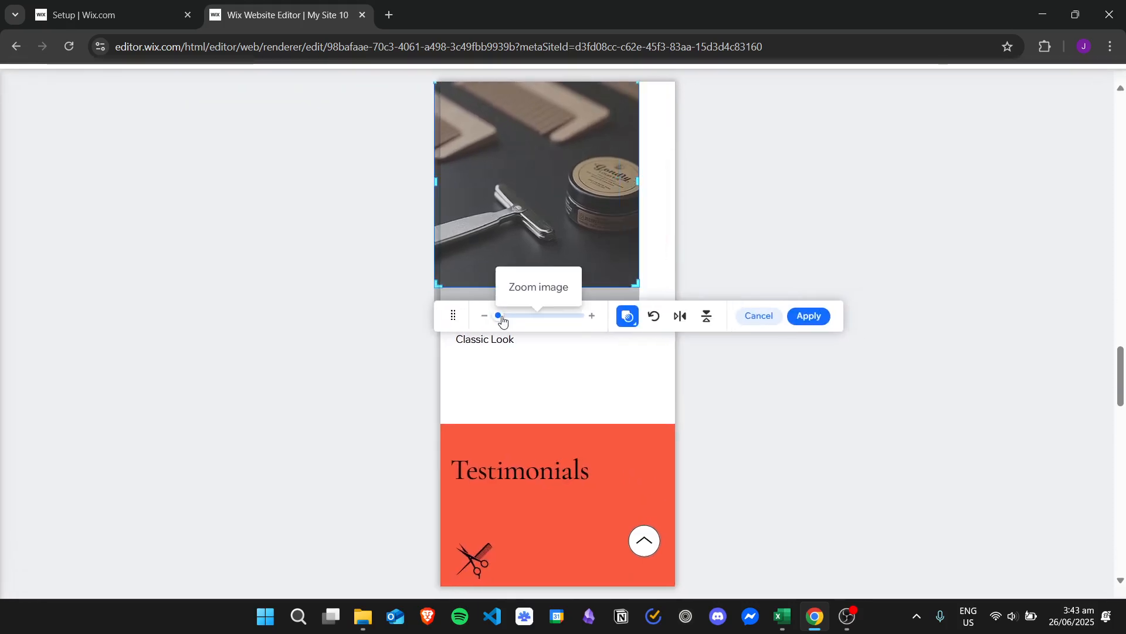
pyautogui.moveTo(501, 315)
pyautogui.mouseDown()
pyautogui.moveTo(515, 317)
pyautogui.moveTo(498, 316)
pyautogui.mouseUp()
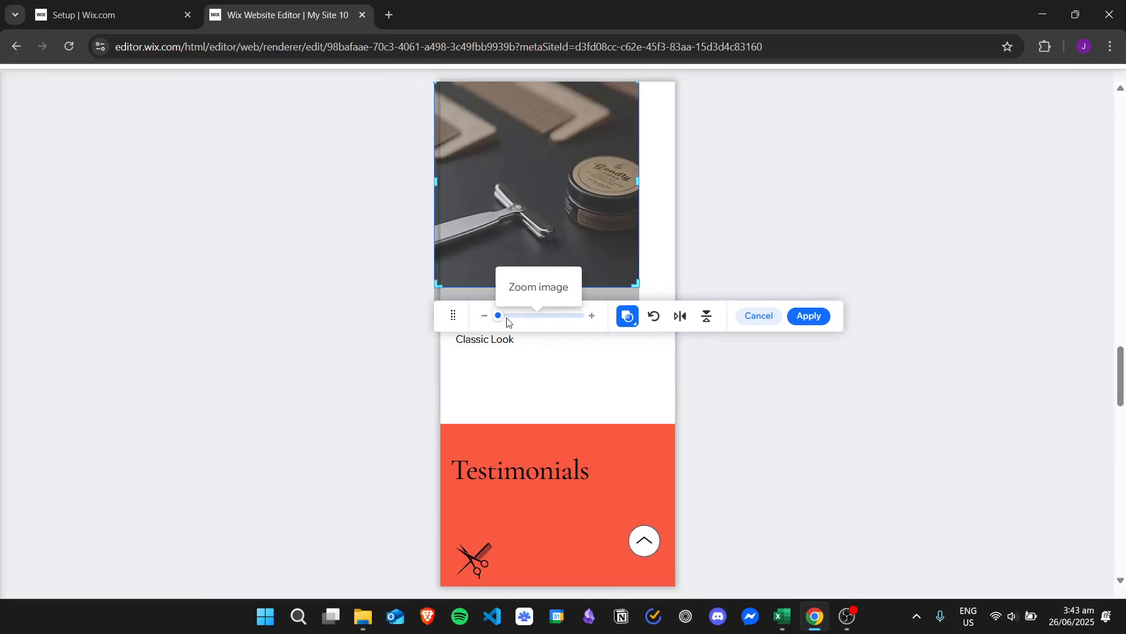
pyautogui.moveTo(499, 316); pyautogui.dragTo(509, 317)
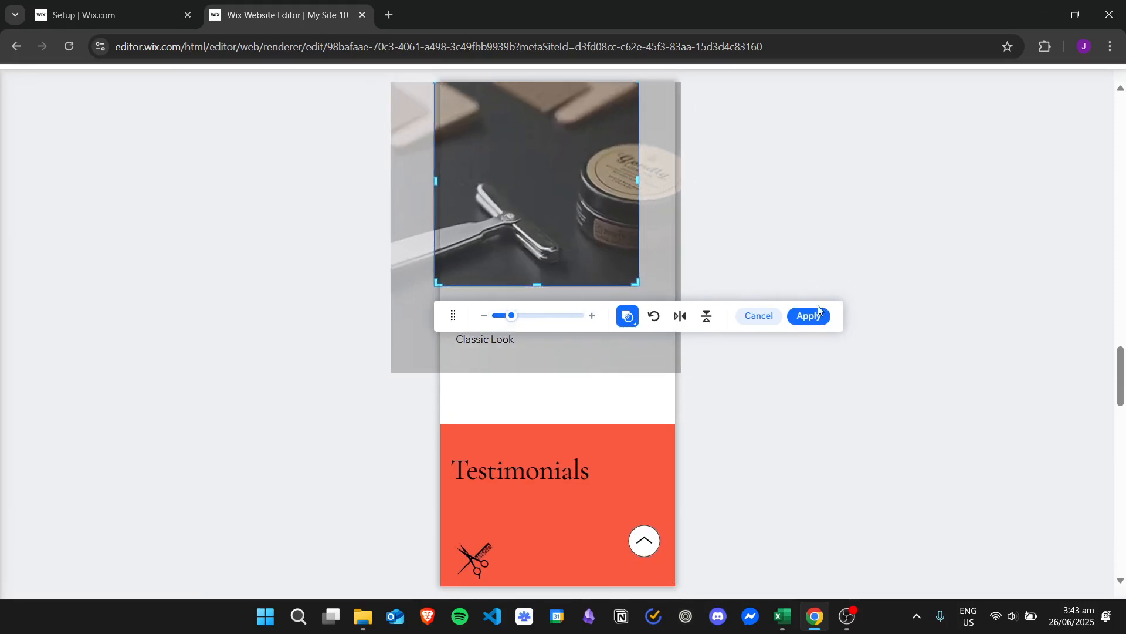
# Step: Look through the available crop shapes for the Pompadour Style image and reset its shape proportions
pyautogui.click(622, 321)
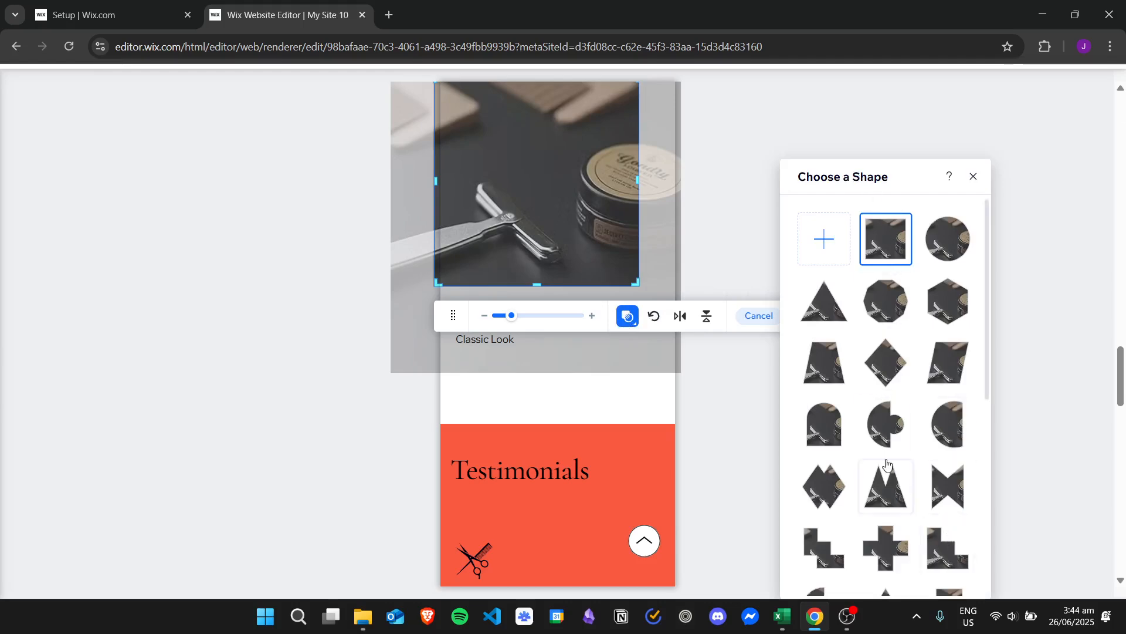
pyautogui.click(655, 318)
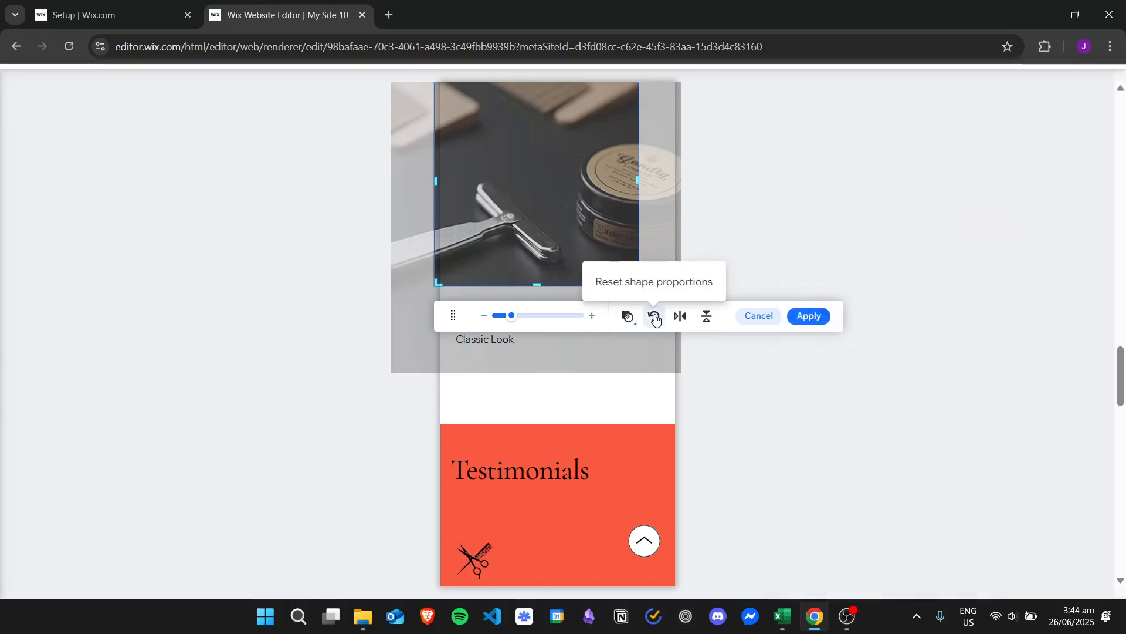
pyautogui.click(657, 317)
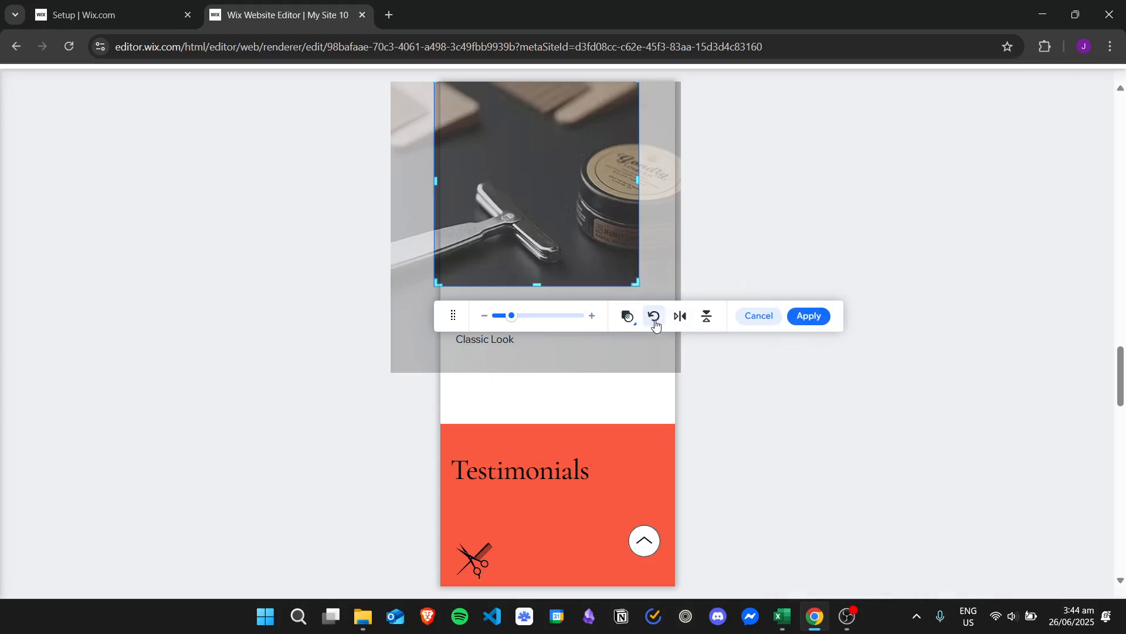
# Step: Try flipping the Pompadour Style image's crop shape horizontally and vertically, and discard the crop changes
pyautogui.click(686, 324)
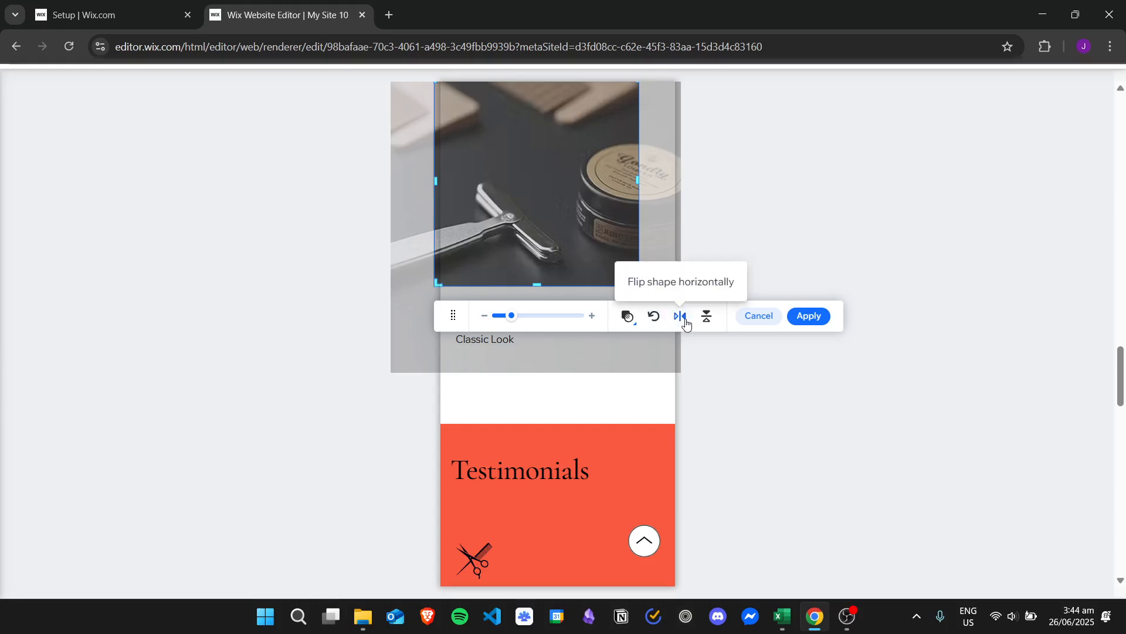
pyautogui.click(684, 324)
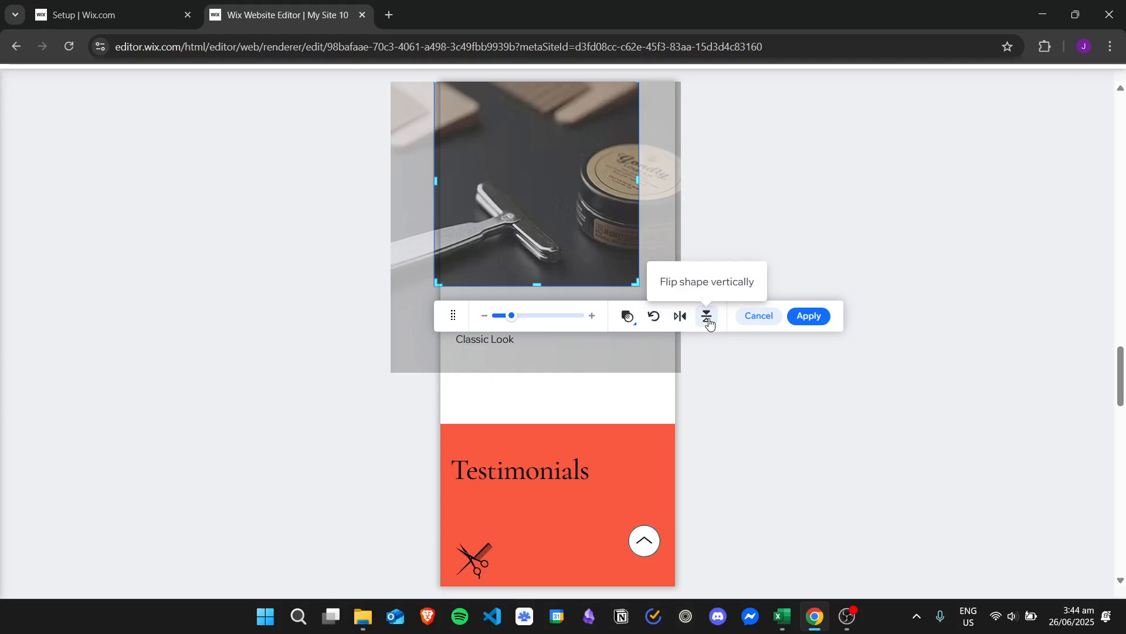
pyautogui.click(710, 325)
pyautogui.click(709, 322)
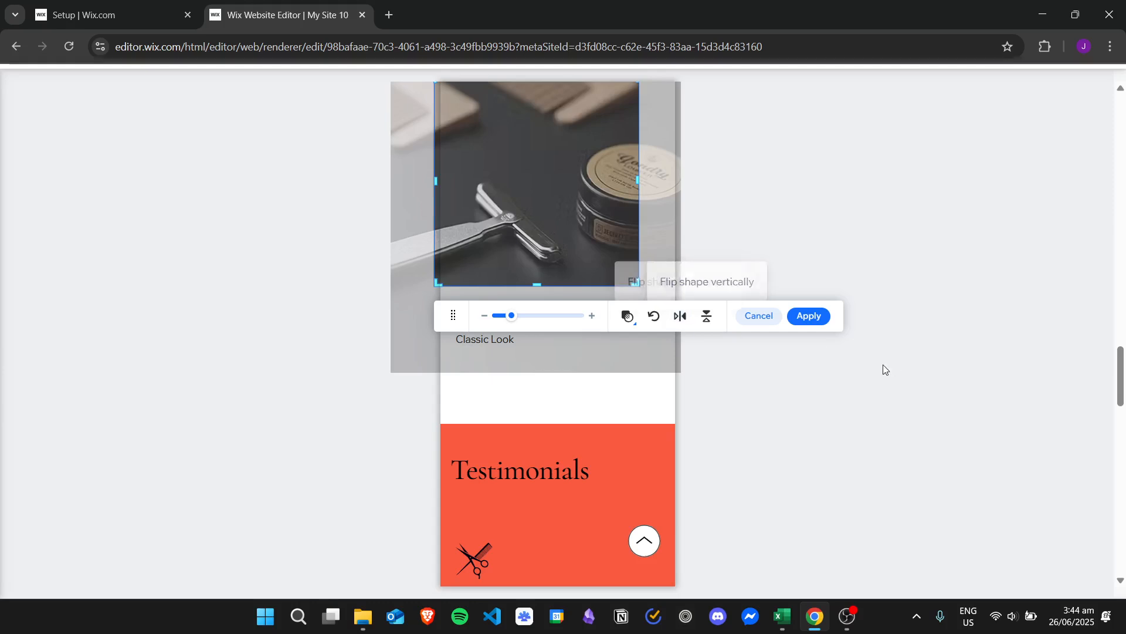
pyautogui.click(759, 317)
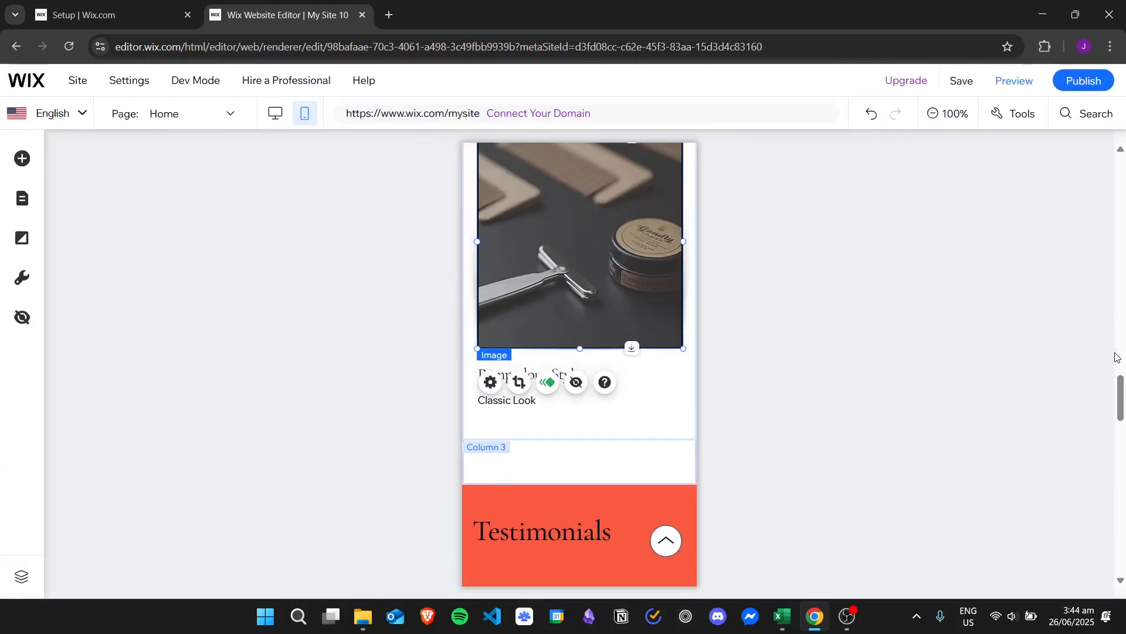
# Step: Check the mobile page's footer and select its phone number text to view the available mobile editing options
pyautogui.moveTo(1123, 381); pyautogui.dragTo(1123, 546)
pyautogui.click(543, 340)
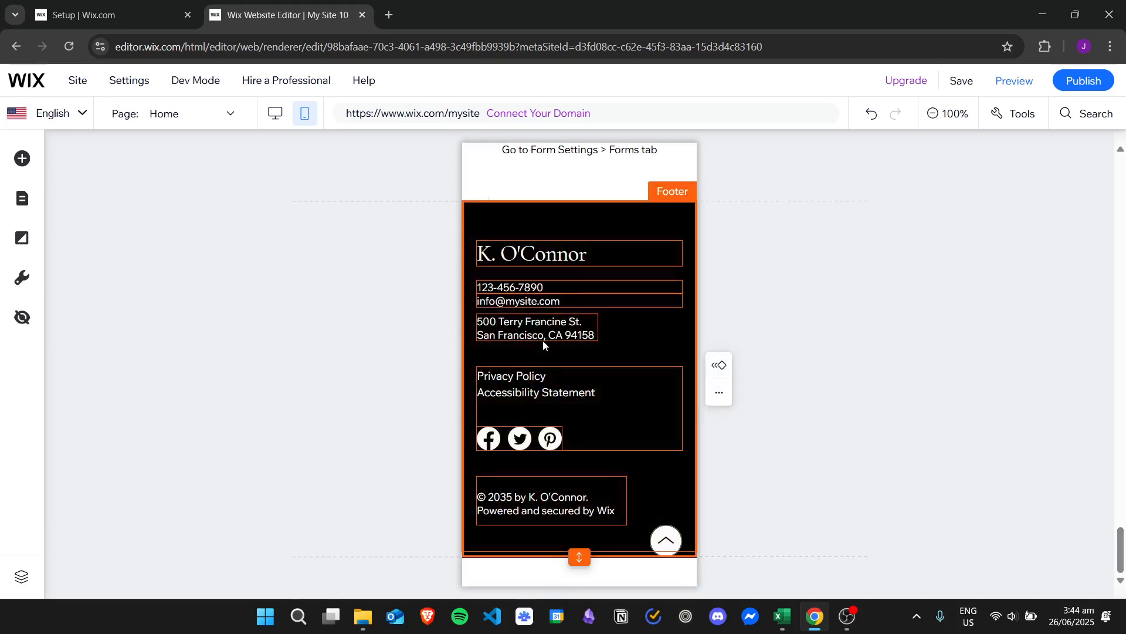
pyautogui.click(533, 287)
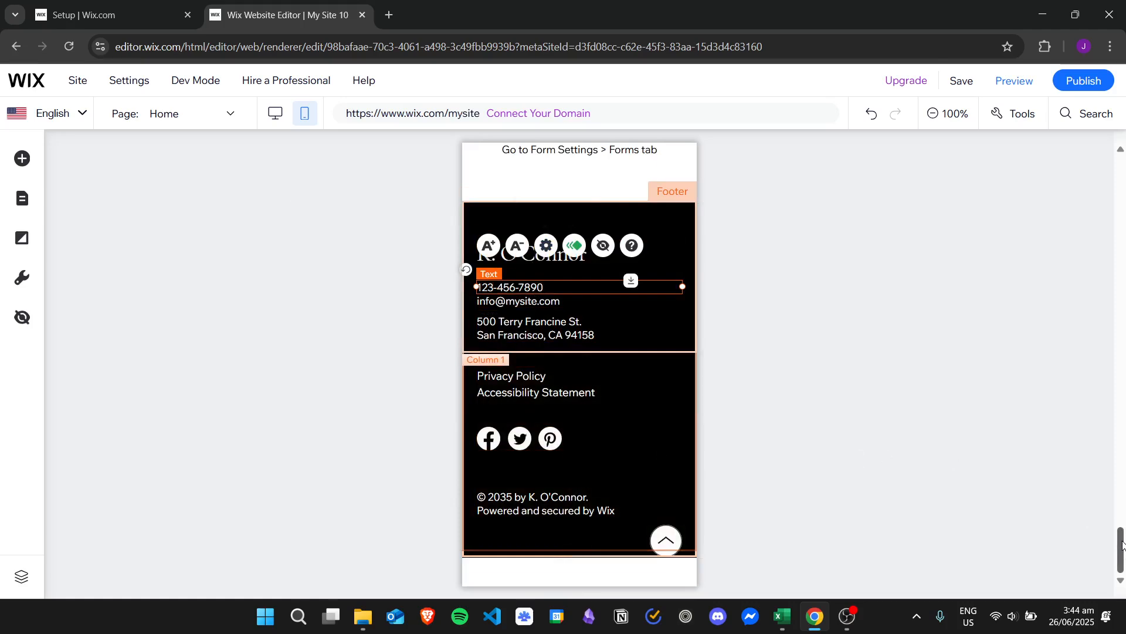
pyautogui.moveTo(1122, 544); pyautogui.dragTo(1078, 162)
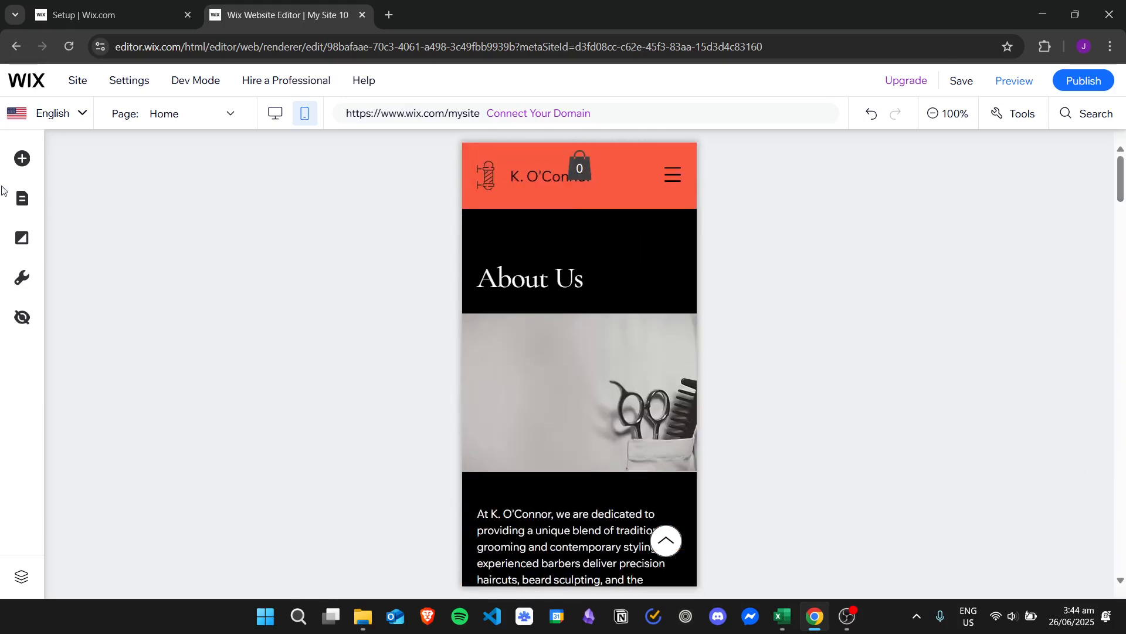
# Step: Look through the elements that can be added to the mobile site, including text, image, button, social and embed code options
pyautogui.click(21, 159)
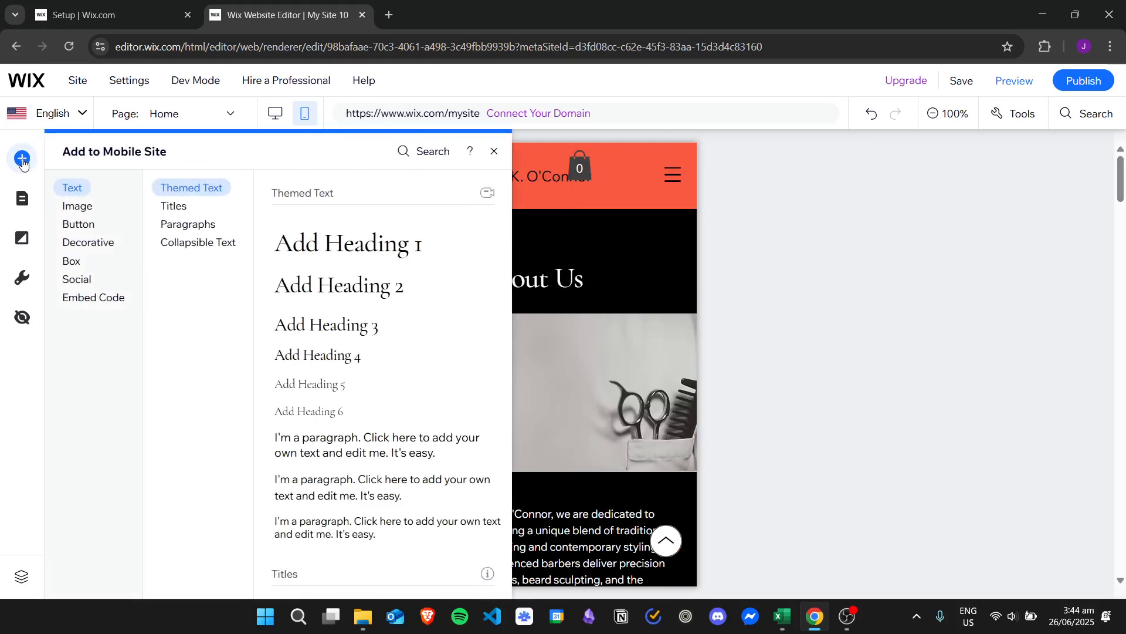
pyautogui.click(76, 207)
pyautogui.click(78, 224)
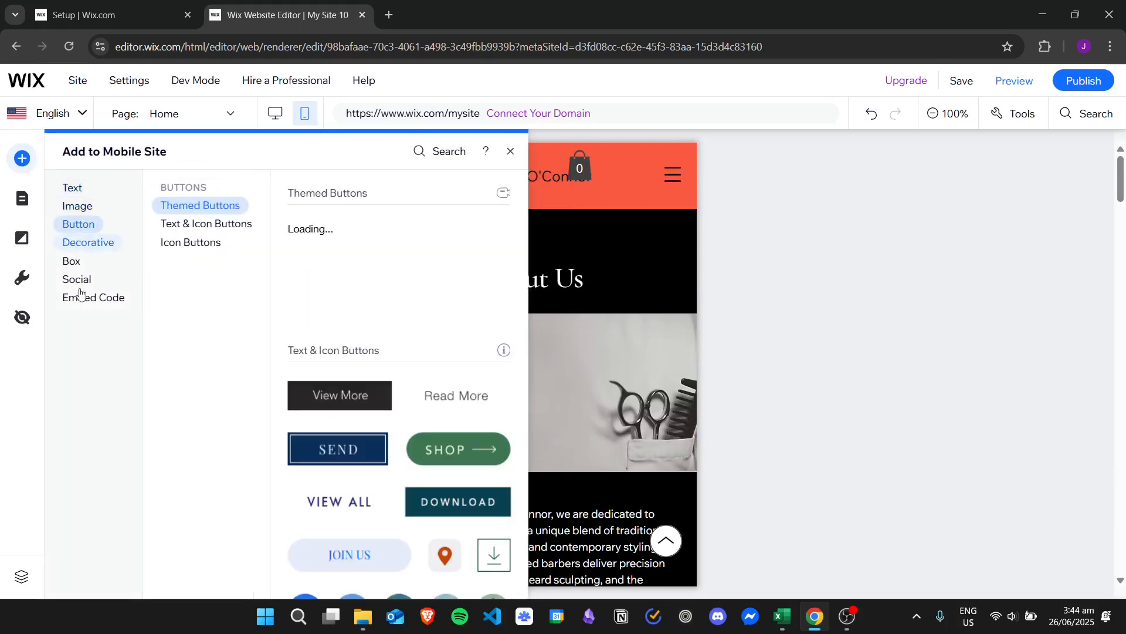
pyautogui.click(82, 298)
pyautogui.click(76, 279)
pyautogui.click(78, 224)
pyautogui.click(80, 189)
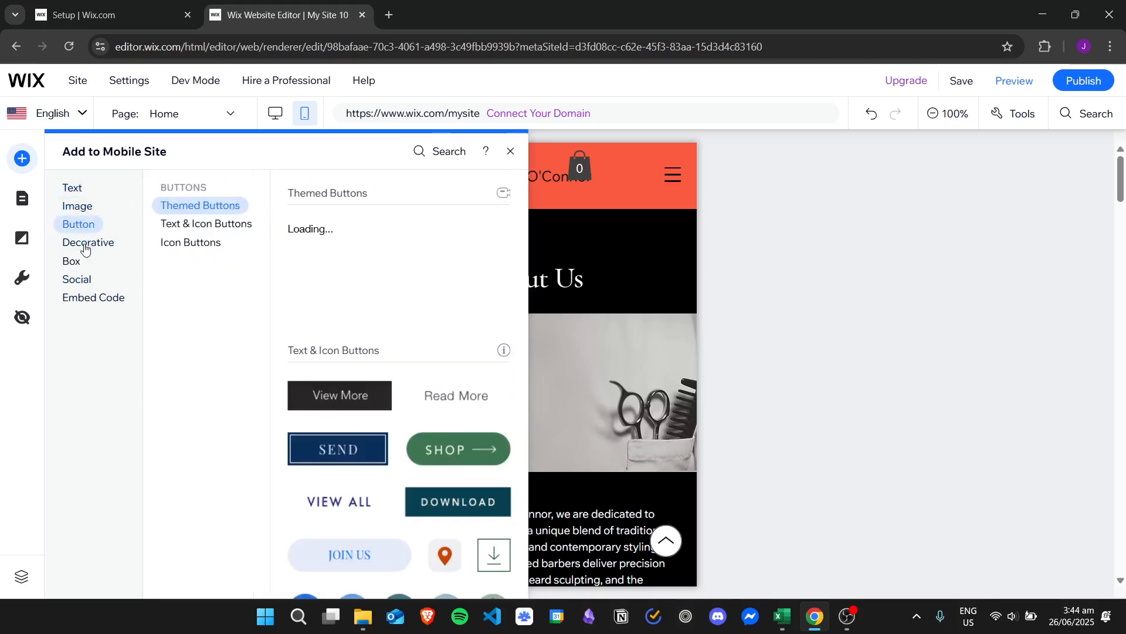
pyautogui.moveTo(81, 246)
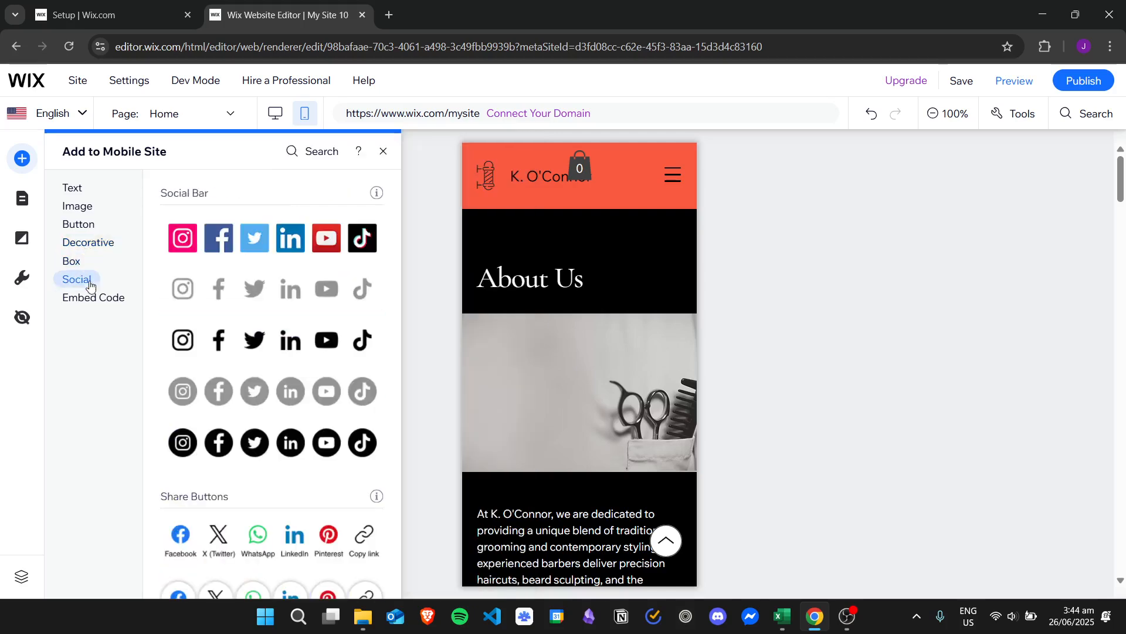
pyautogui.moveTo(73, 195)
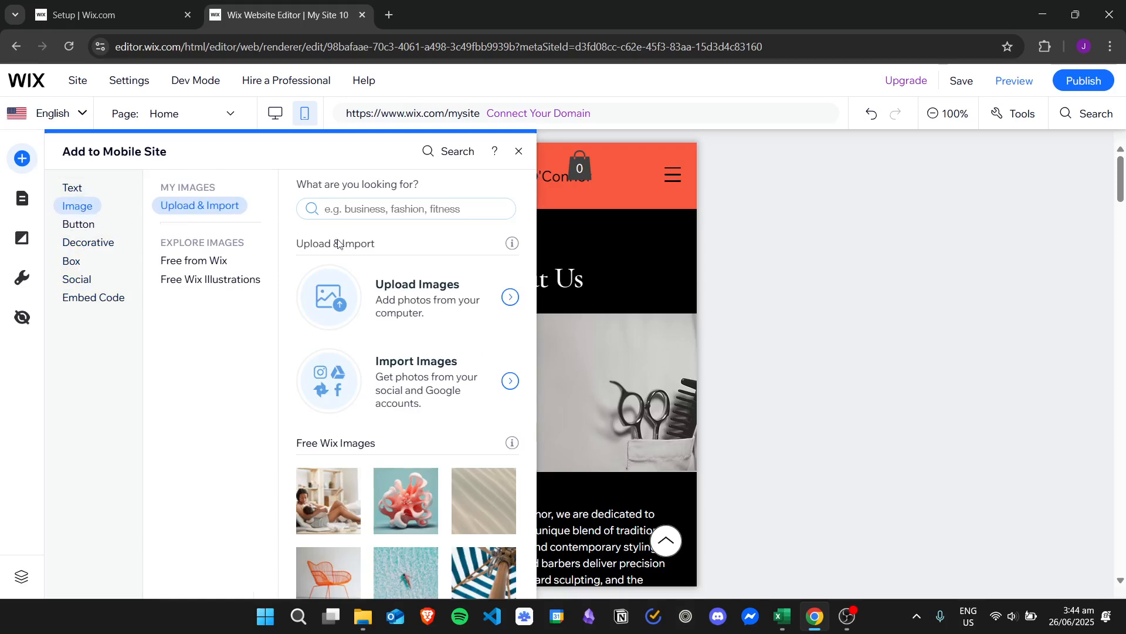
pyautogui.scroll(-2, 443, 305)
pyautogui.scroll(-3, 455, 320)
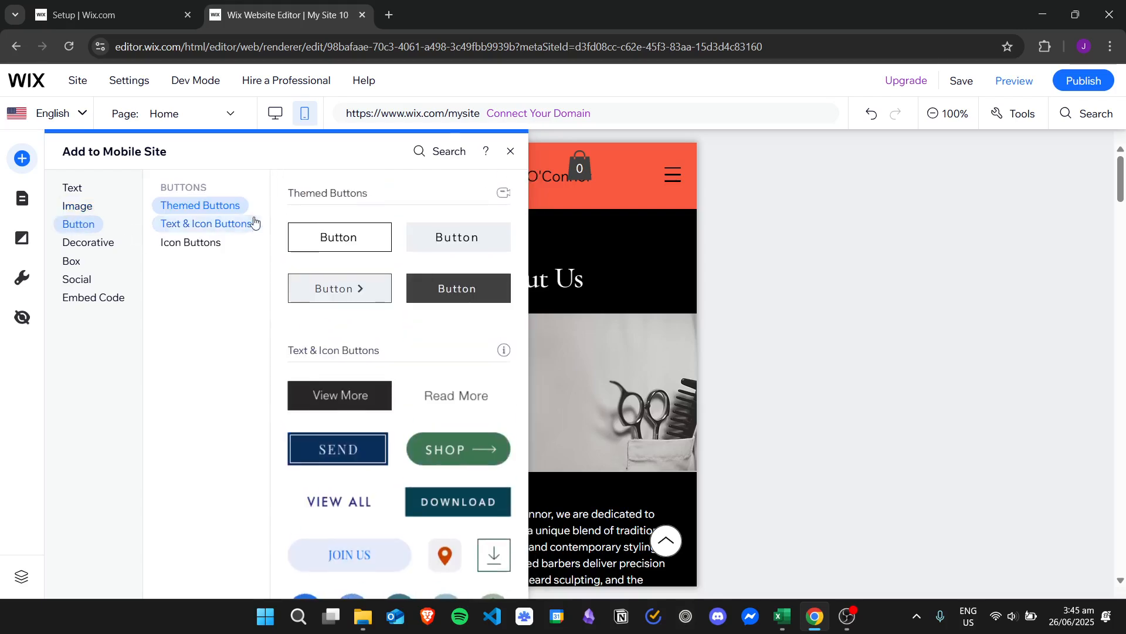
pyautogui.click(253, 223)
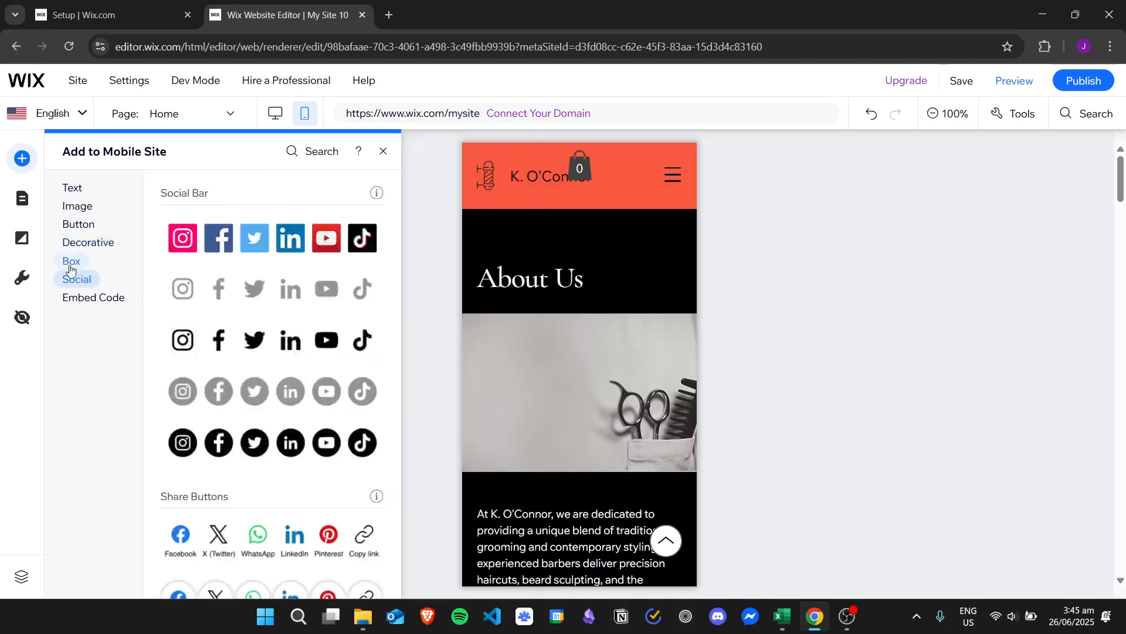
pyautogui.moveTo(82, 301)
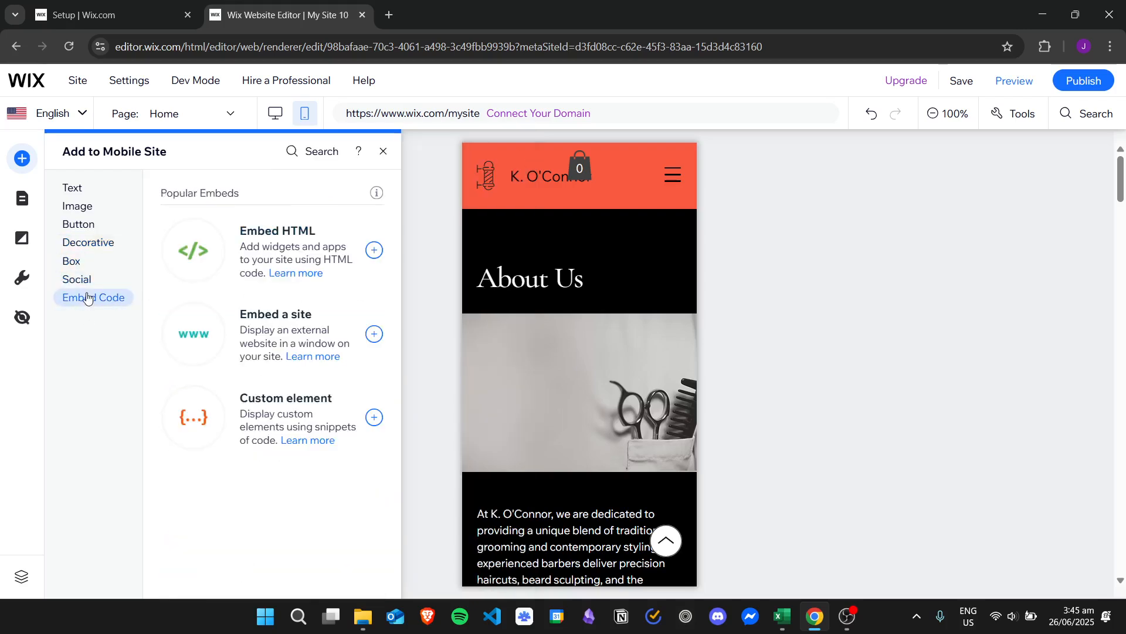
pyautogui.click(1004, 281)
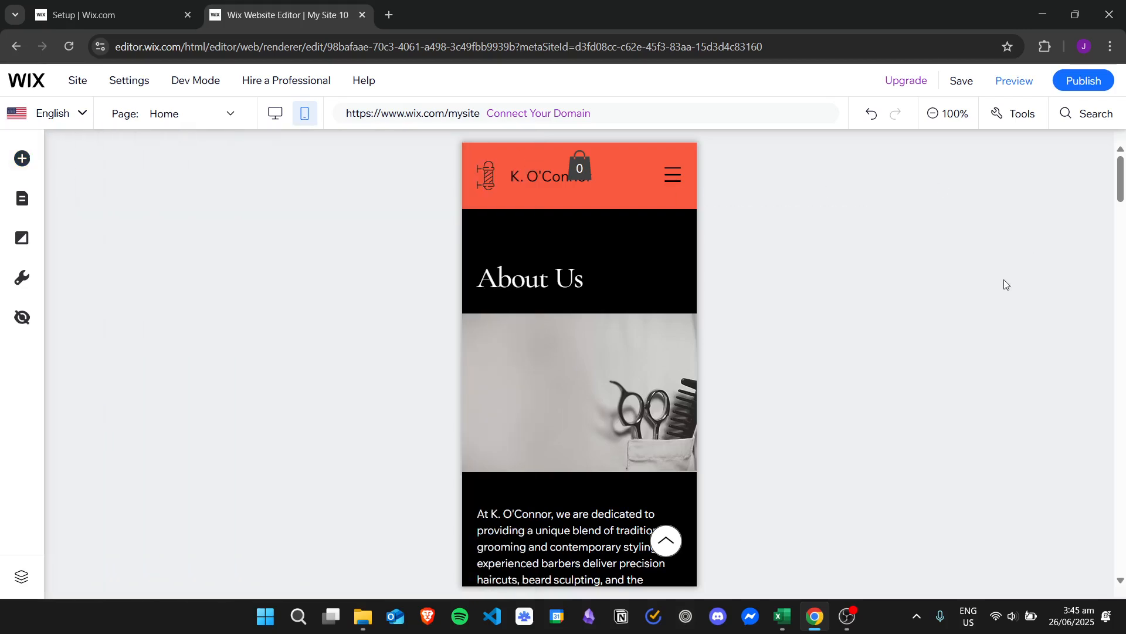